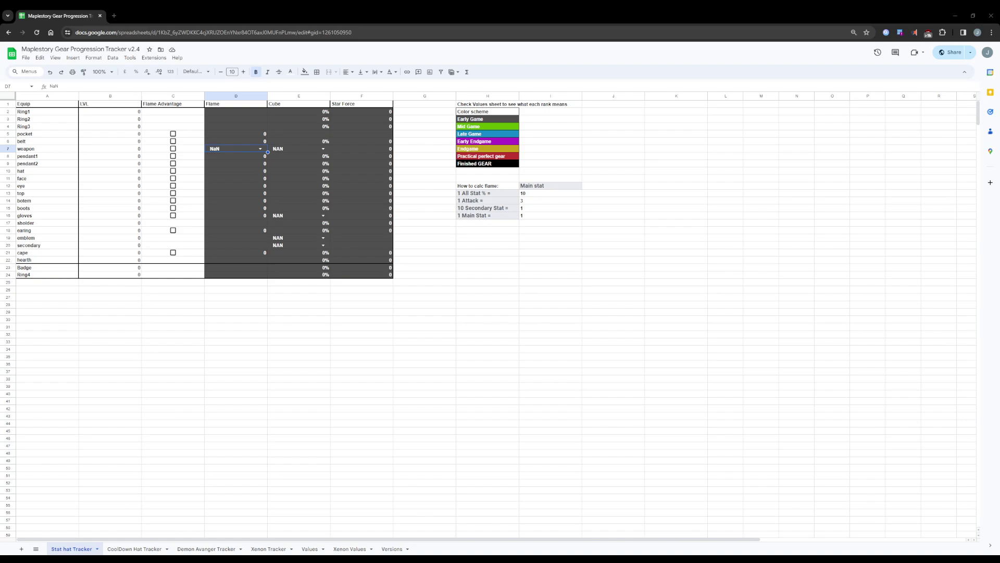
- Examine the rank requirements on the Values and Xenon Values sheets
click(310, 549)
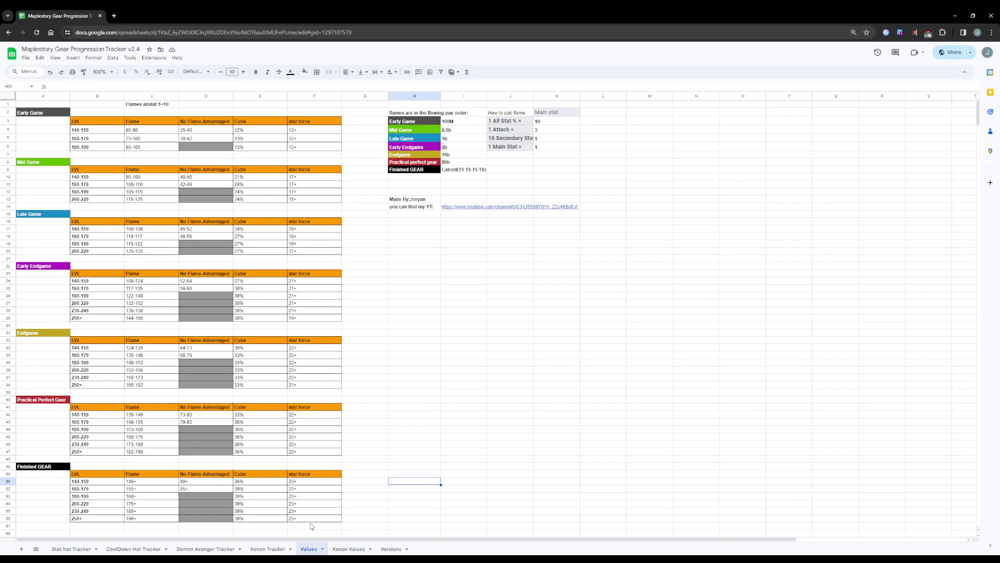
click(352, 544)
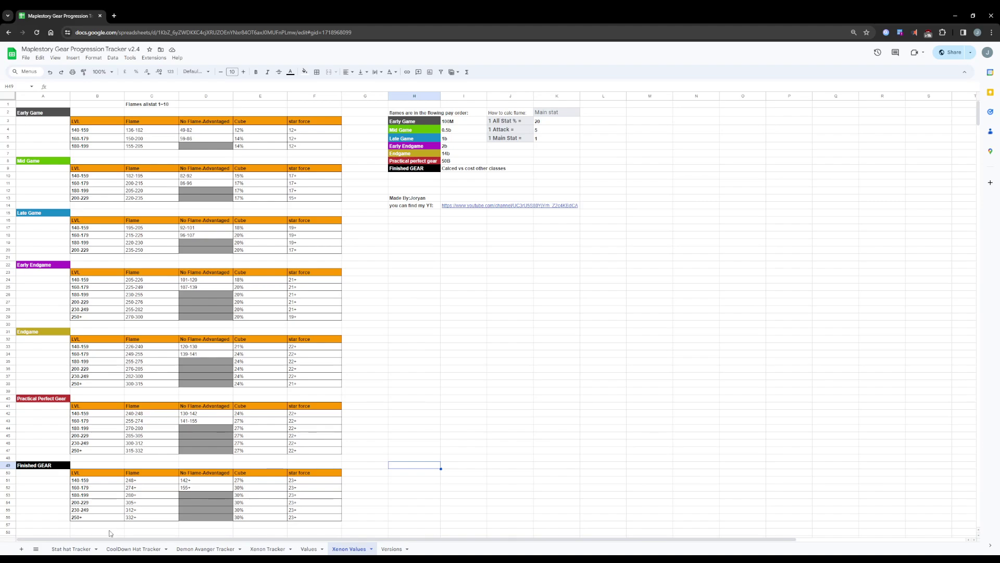
- Make a copy of the spreadsheet, replacing "Copy of" in its name with the owner's name
click(25, 57)
mouse_move(40, 58)
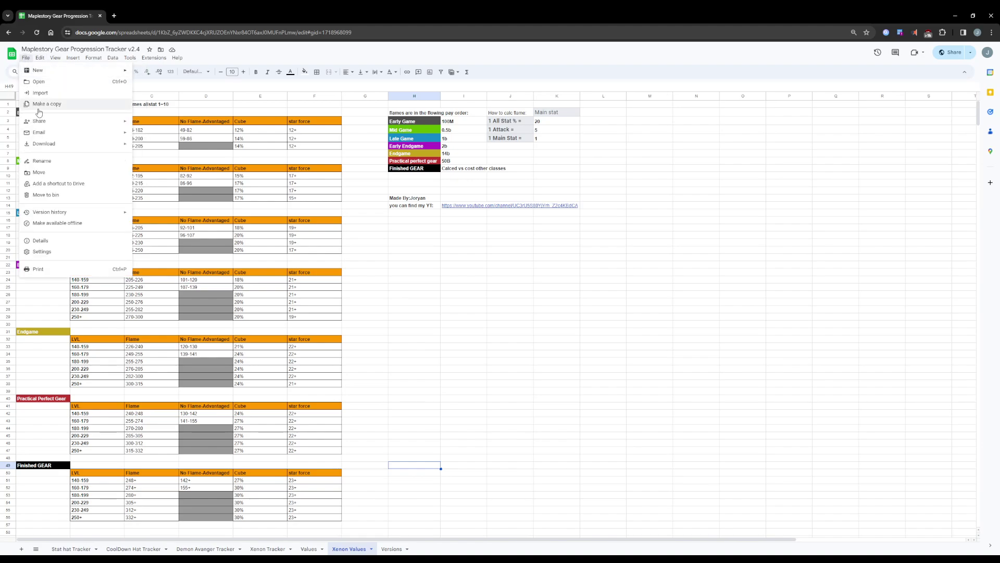
click(47, 104)
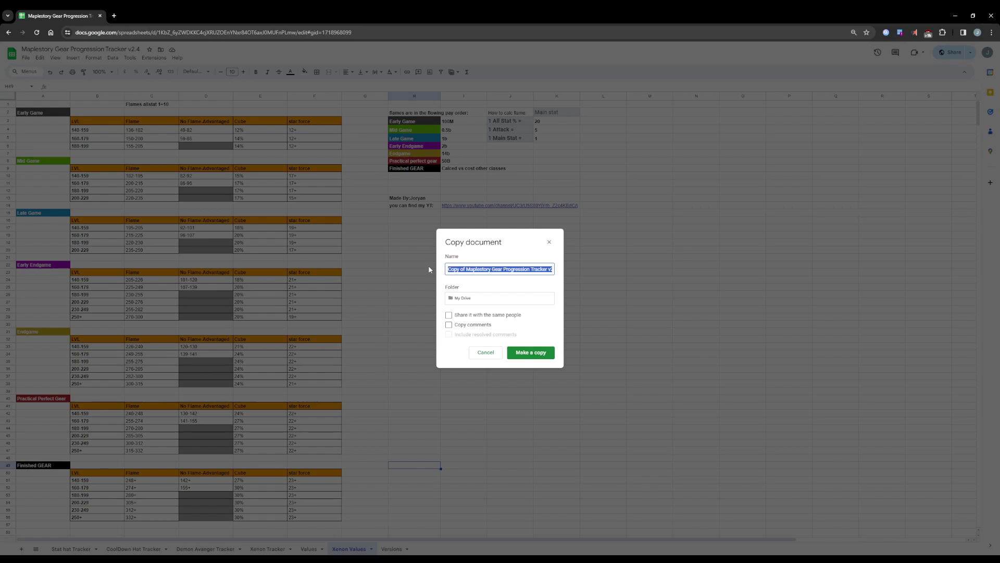
click(464, 267)
key(BackSpace)
key(BackSpace)
key(BackSpace)
key(BackSpace)
key(BackSpace)
key(BackSpace)
key(BackSpace)
key(BackSpace)
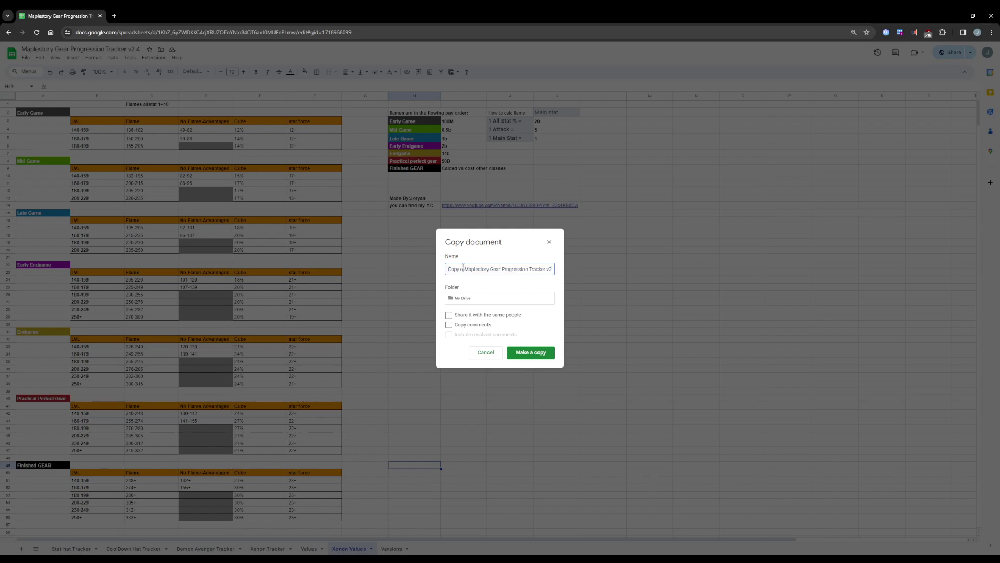
text(Jo)
text(ryan's)
click(529, 353)
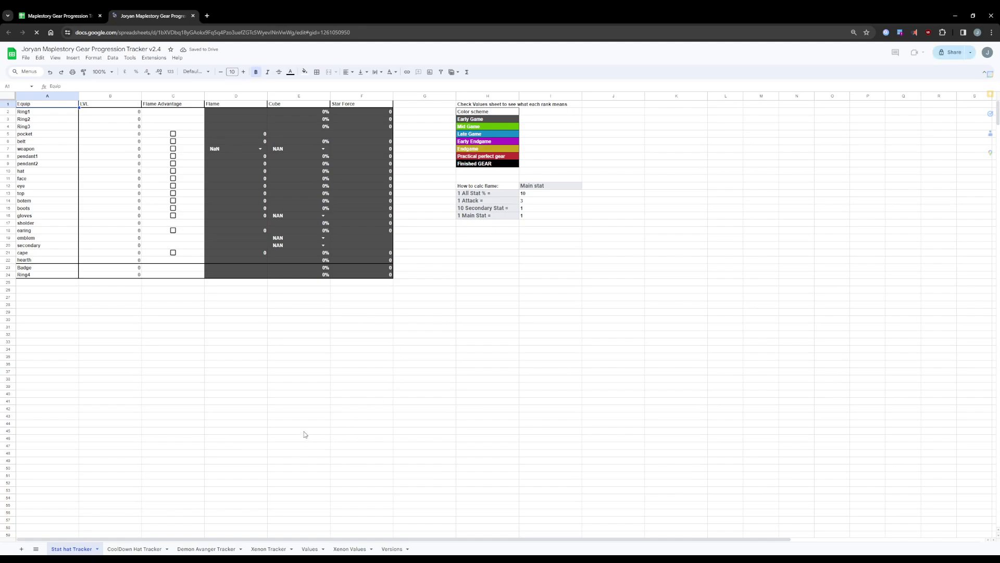
click(302, 432)
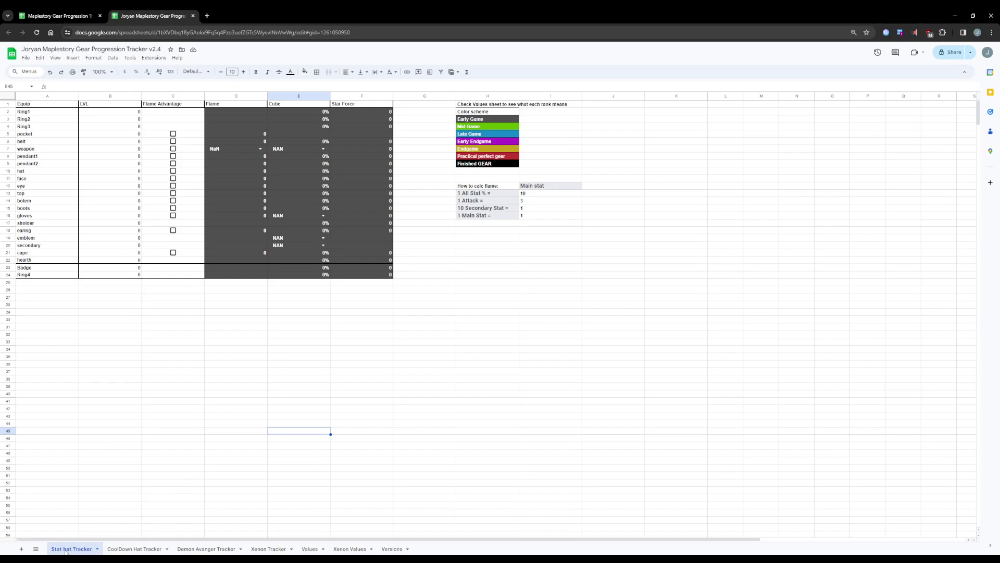
- Delete the CoolDown Hat Tracker, Demon Avanger Tracker and Xenon Tracker sheets from the copy
click(167, 548)
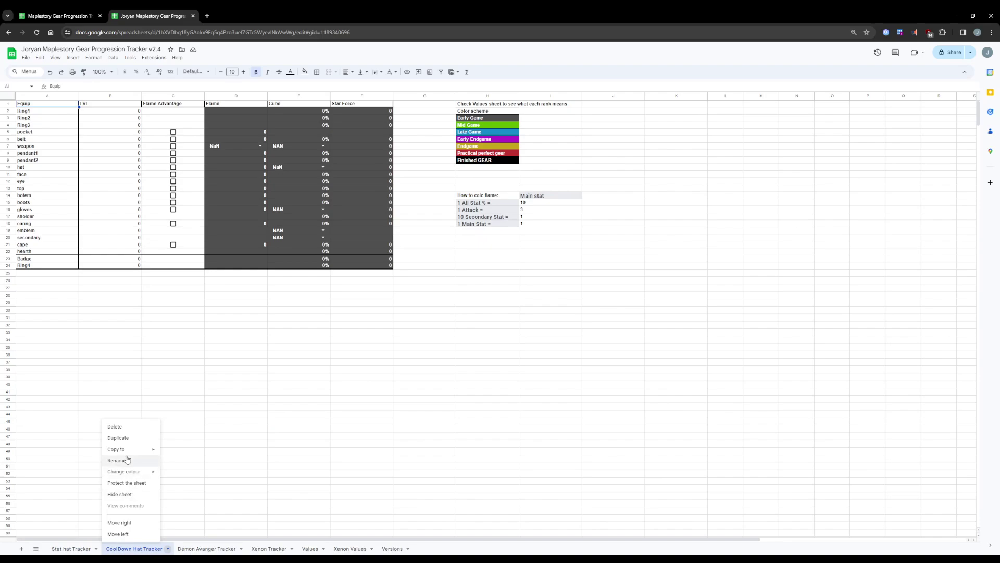
click(128, 427)
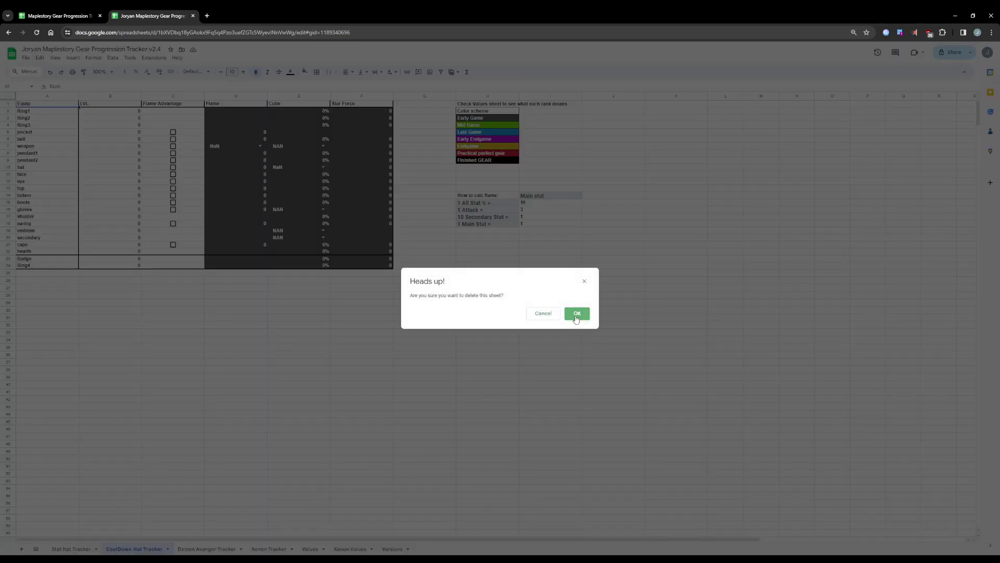
click(577, 314)
click(171, 549)
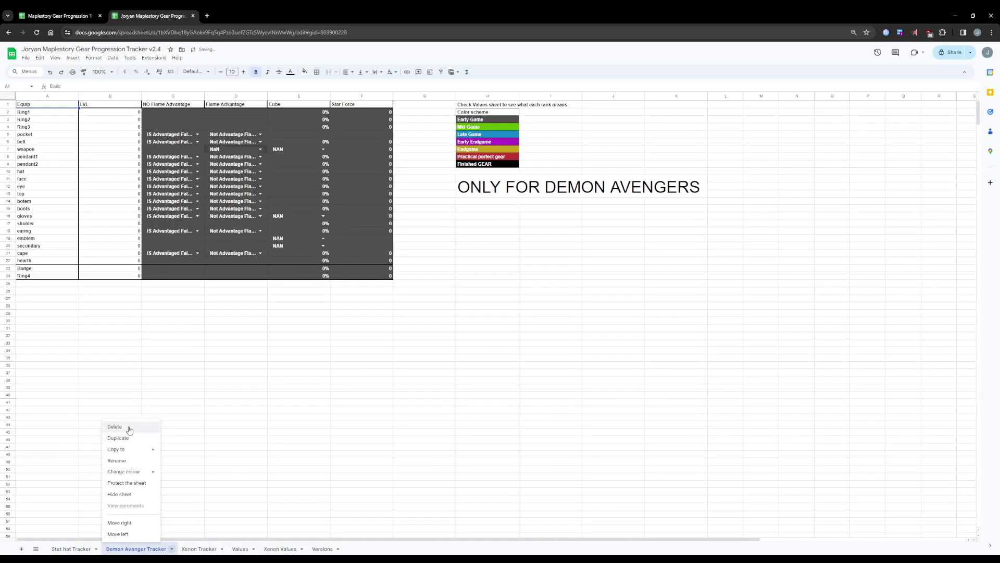
click(129, 428)
click(577, 313)
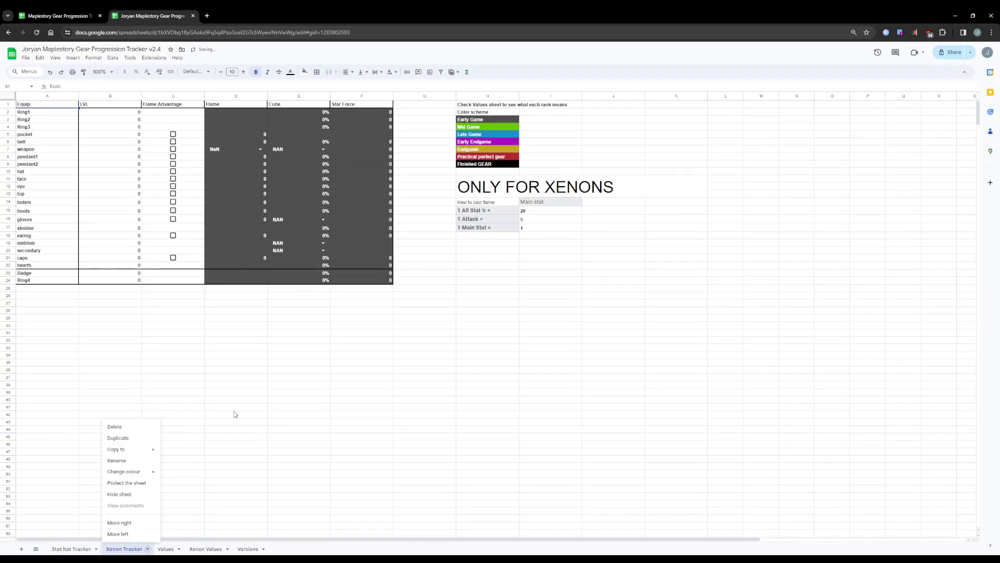
click(116, 426)
click(577, 313)
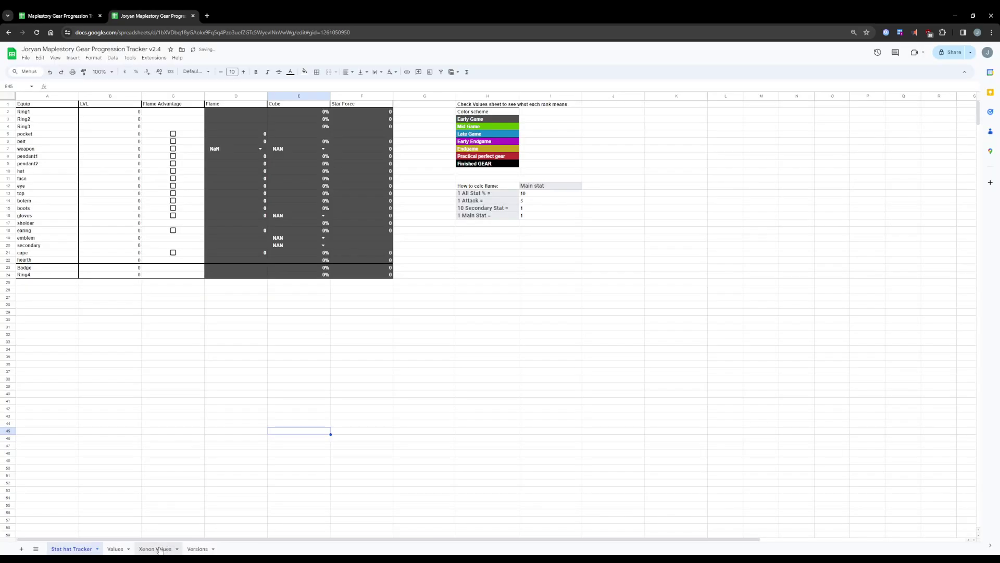
- Delete the Xenon Values sheet and return to the Stat hat Tracker sheet
right_click(159, 550)
click(152, 430)
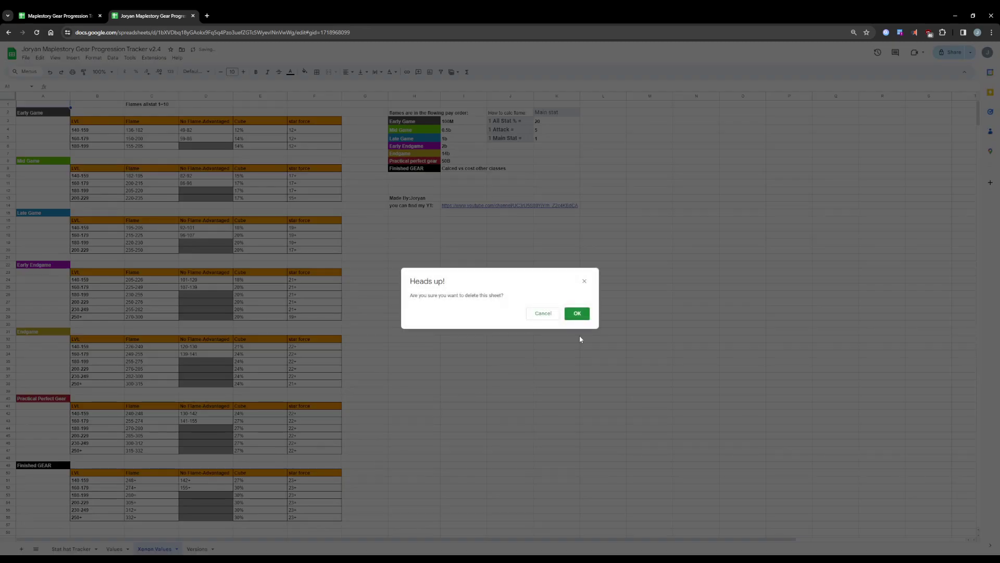
click(576, 313)
click(95, 550)
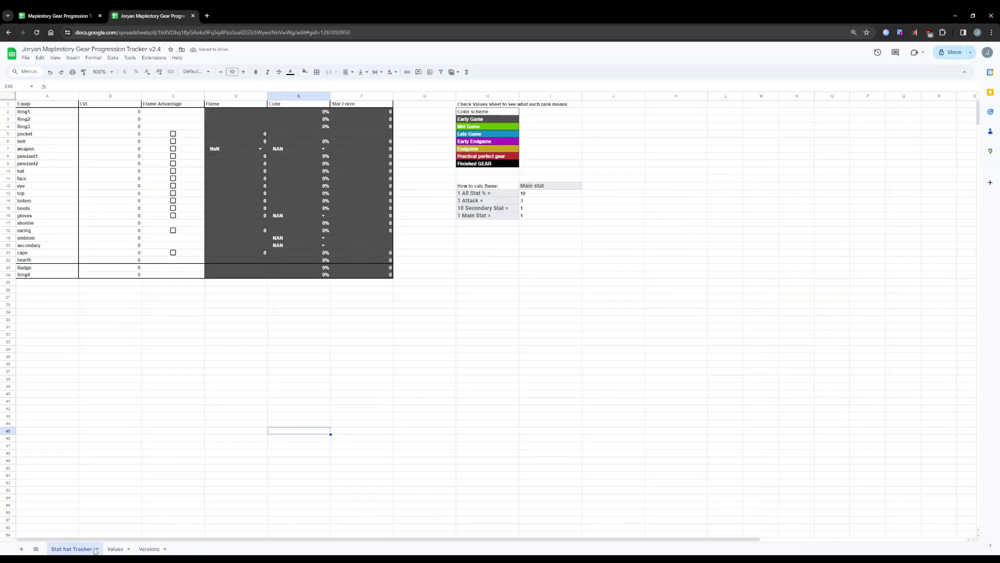
click(338, 306)
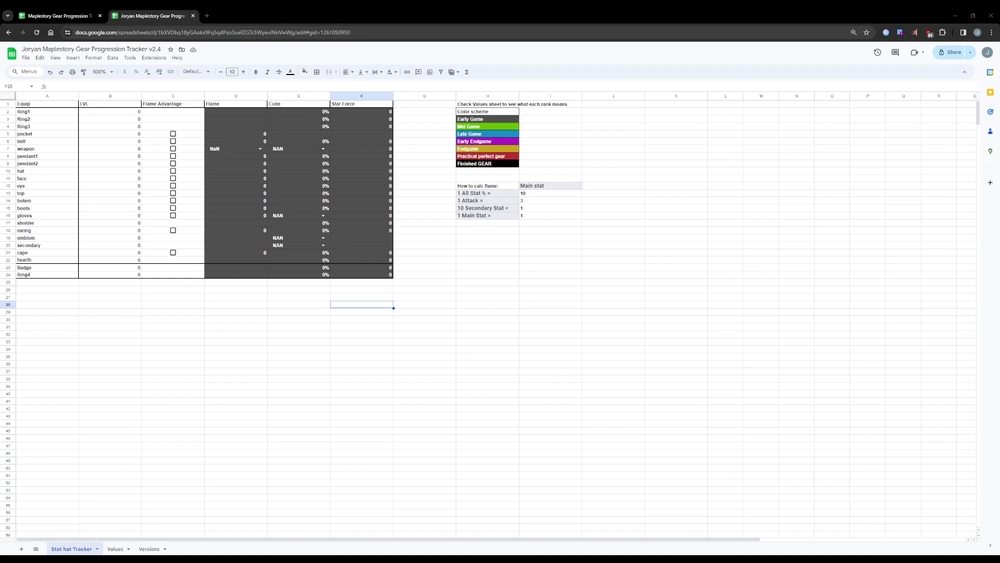
- Rename Ring1, Ring2 and Ring3 in the Equip column as ET, Slime Ring and Sup Ring
click(37, 114)
text(E)
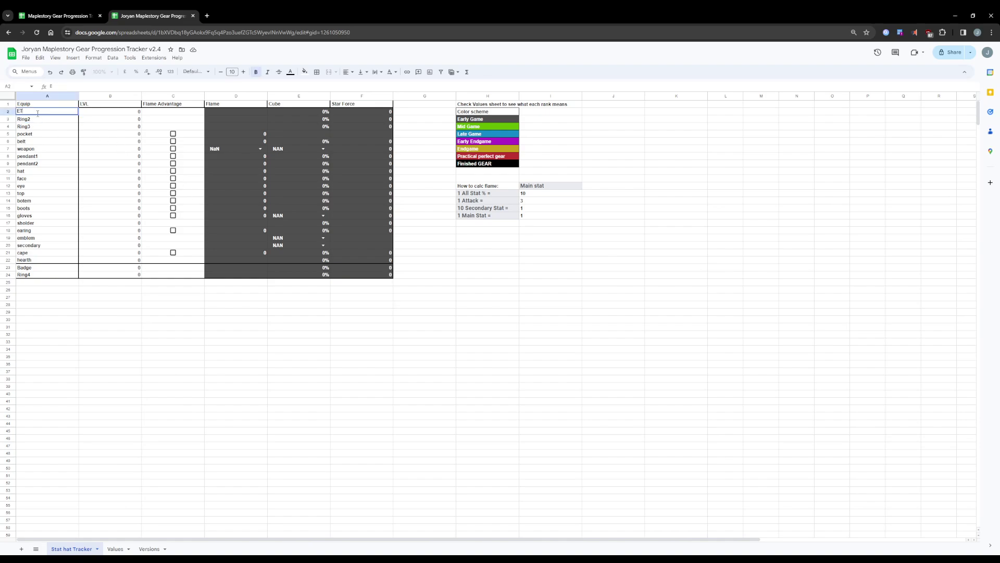
text(T)
key(Return)
text(Sl)
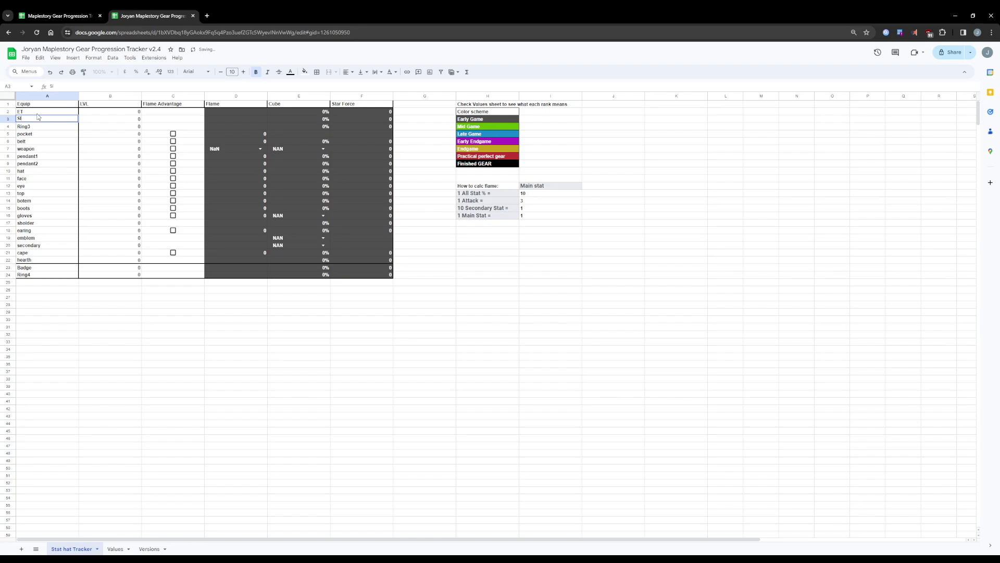
text(ime Ring)
key(Return)
text(Sup Ri)
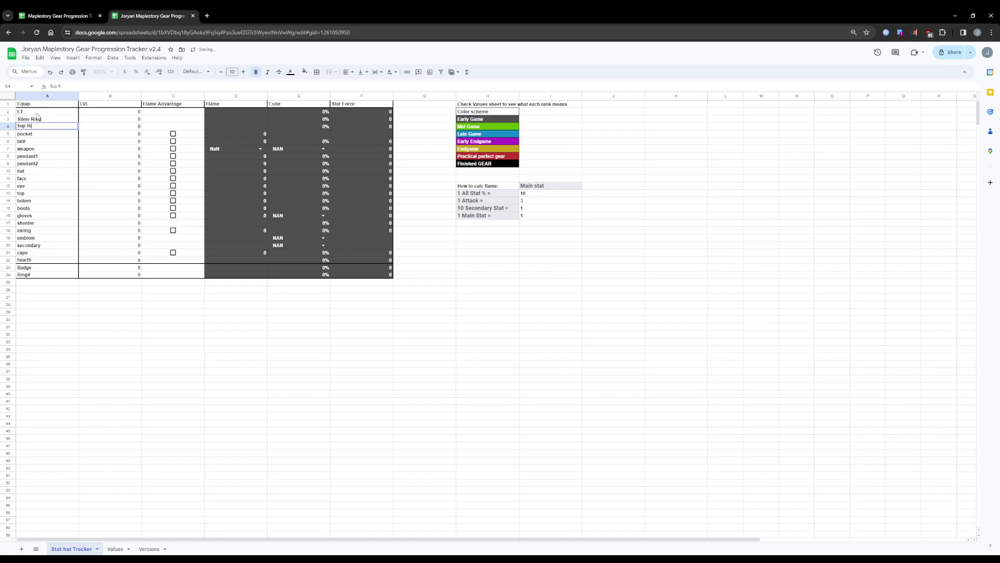
text(ng)
key(Return)
- Rename the pocket entry in the Equip column as Book
key(Down)
key(Right)
key(Left)
key(Right)
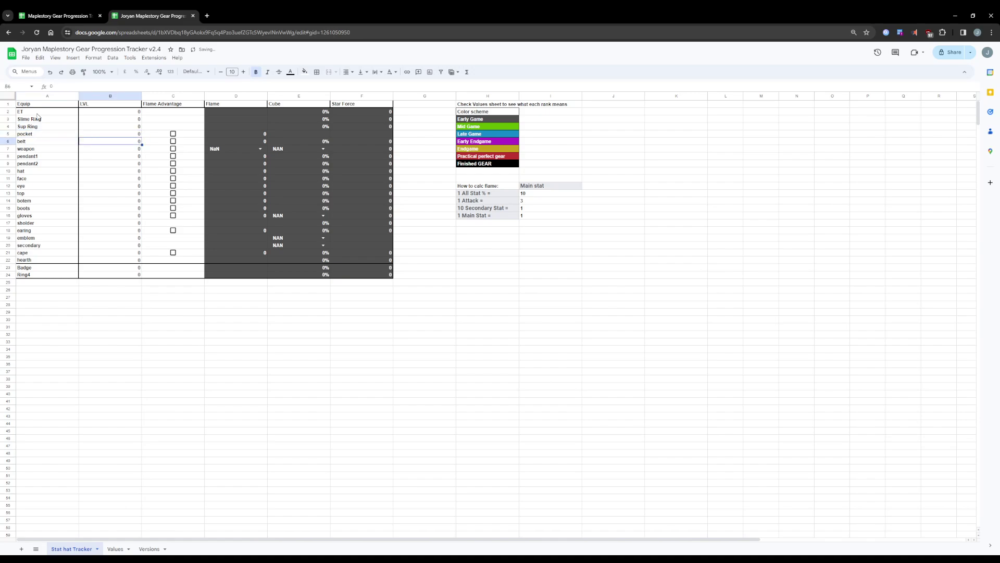
key(Up)
key(Left)
text(Bo)
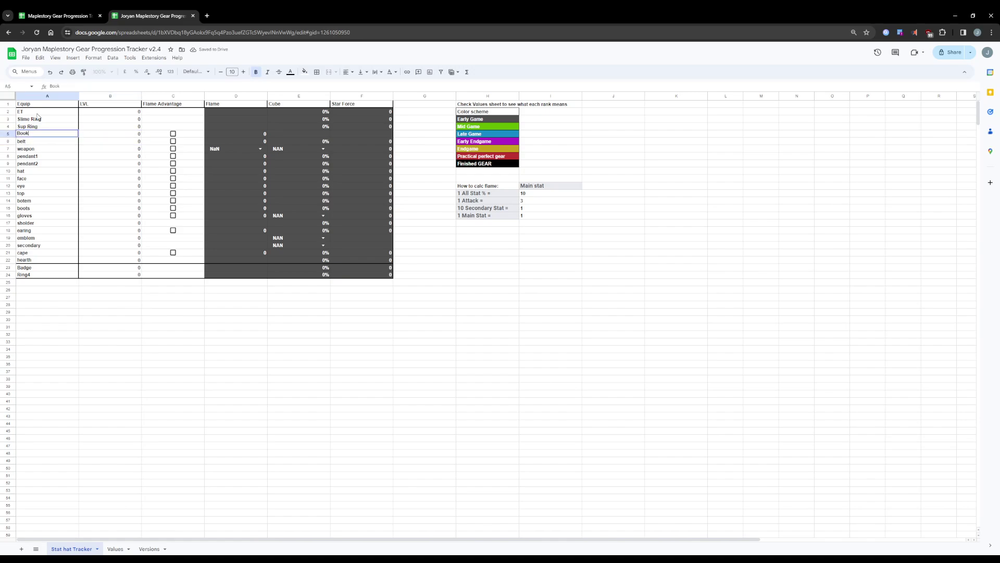
text(ok)
key(Return)
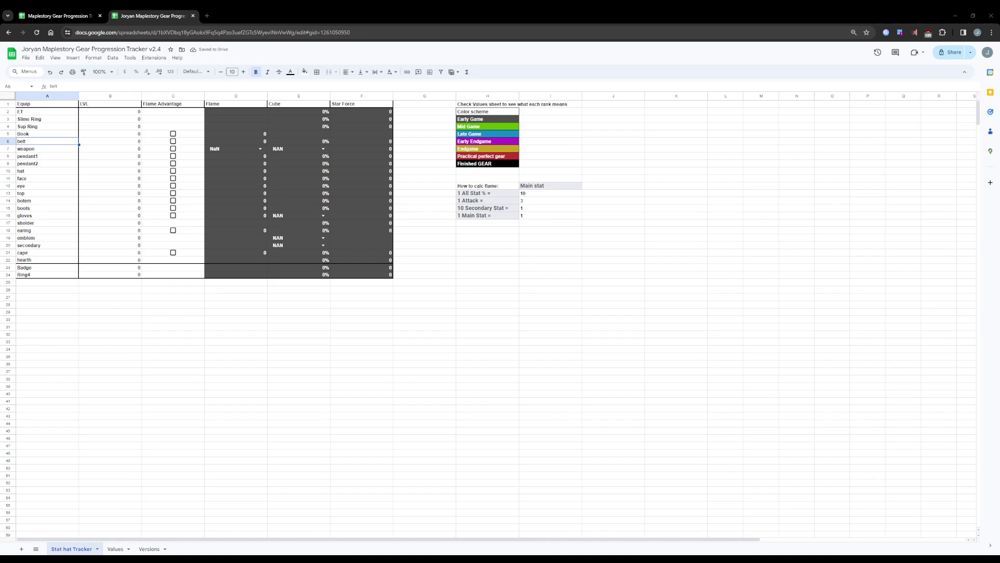
- Paste the prepared list of equipment names, from ET to Dreamy, into the Equip column at A2:A25
click(43, 112)
text(ET Slime Ring Sup ring Book Sup Belt Genesis SOS Sup pendant Cra Hat Beserked SW eye Cra top Cra bottem Arcane Boots Arcane Gloes Arcane Sholder Sup Earing emblem secondary Arcane Cape Wonderiod Badge dawn Dreamy)
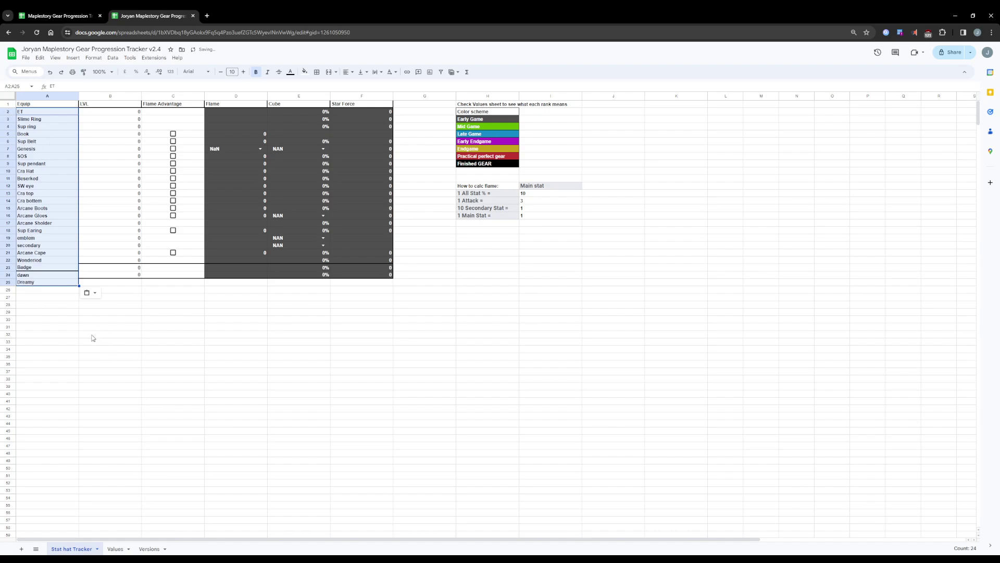
click(80, 311)
- Try to apply all borders to the Badge cell A23 and look through the border line styles
click(74, 267)
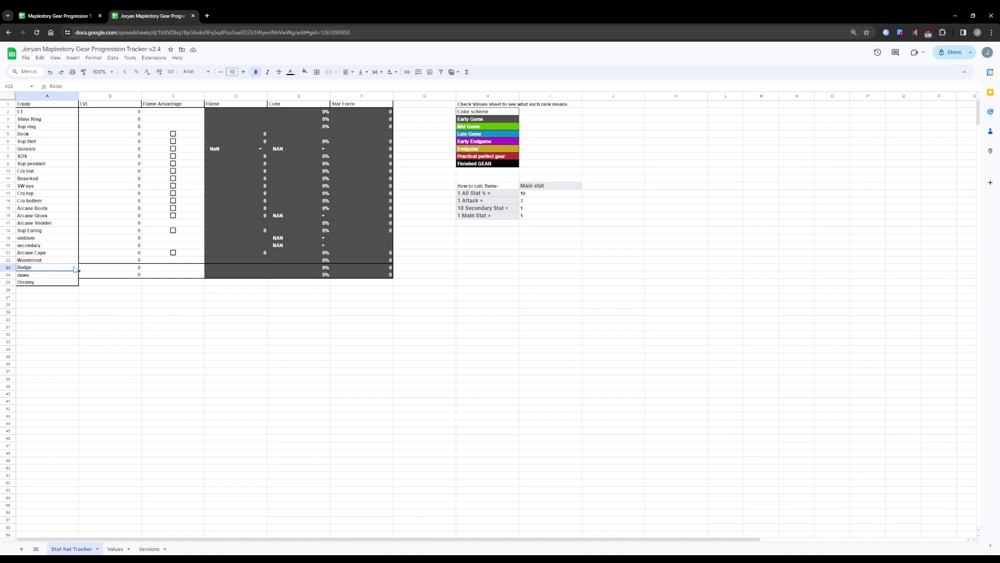
click(317, 72)
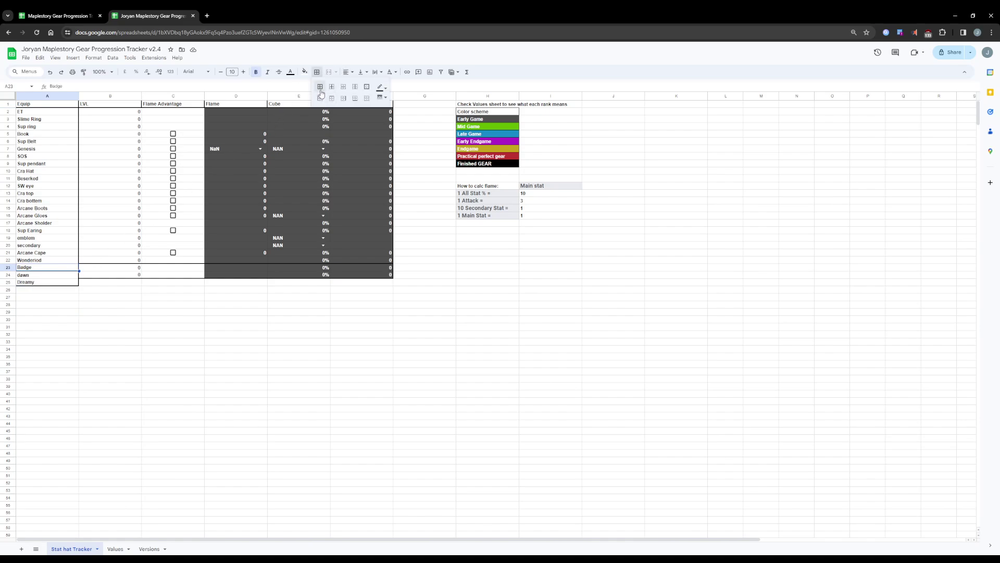
click(323, 89)
click(90, 278)
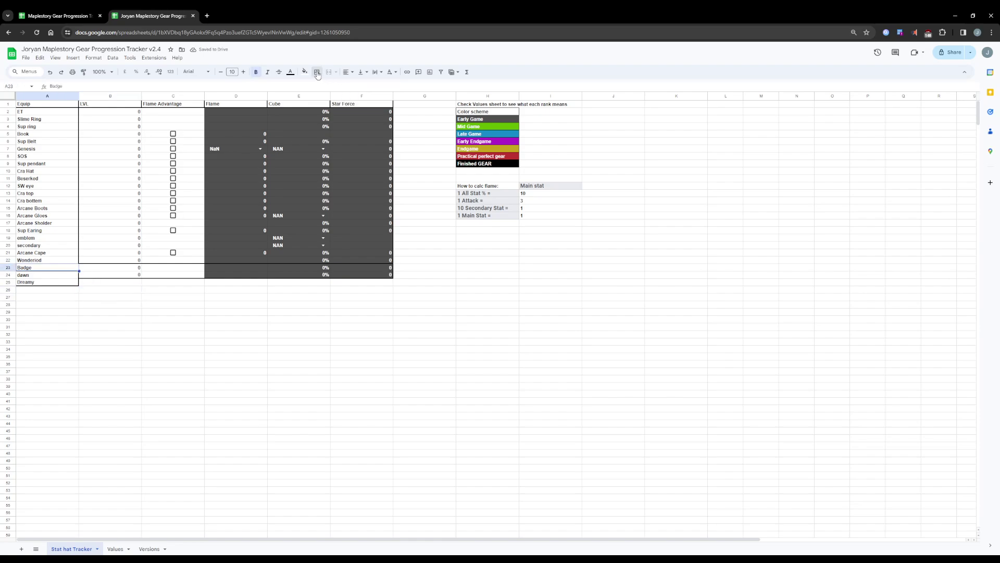
click(349, 73)
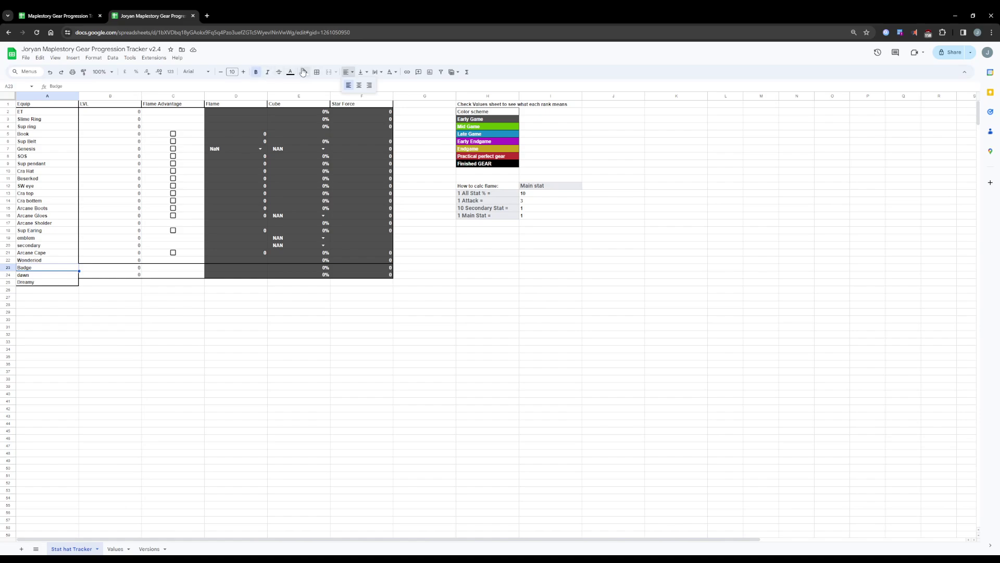
click(317, 72)
click(381, 97)
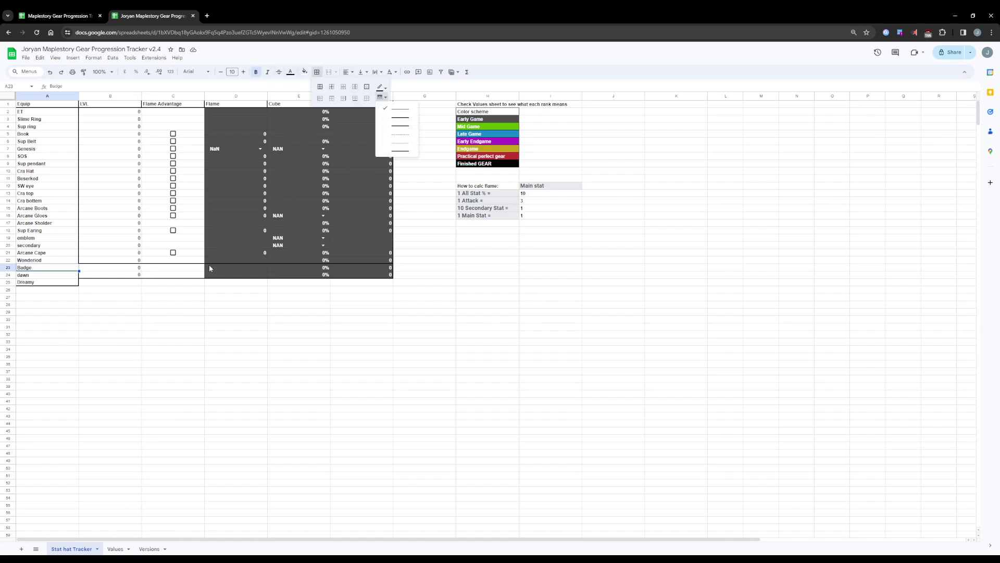
click(132, 326)
- Apply outer borders around the dawn and Dreamy rows, A24:F25
drag(75, 276, 385, 291)
click(316, 72)
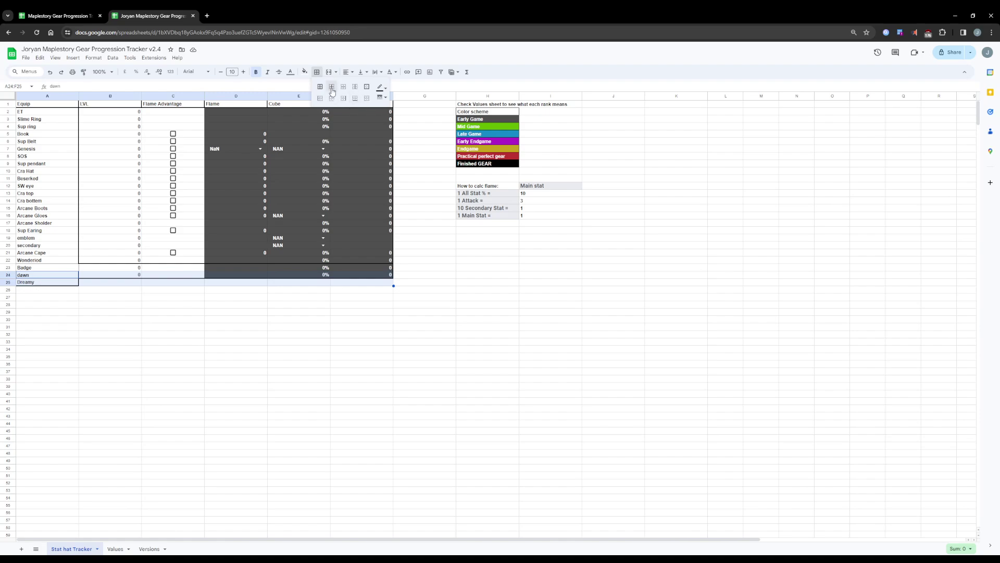
click(367, 88)
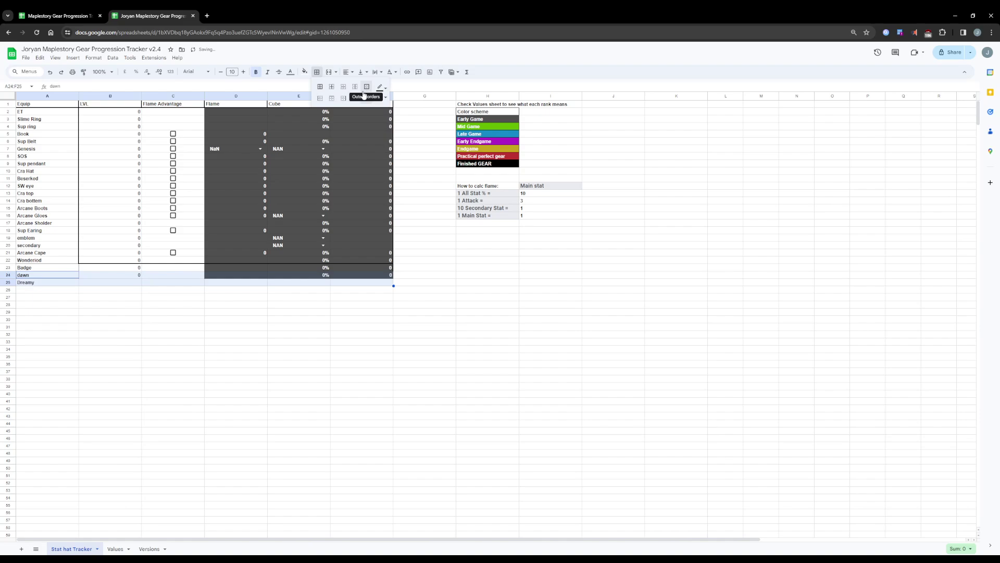
click(367, 90)
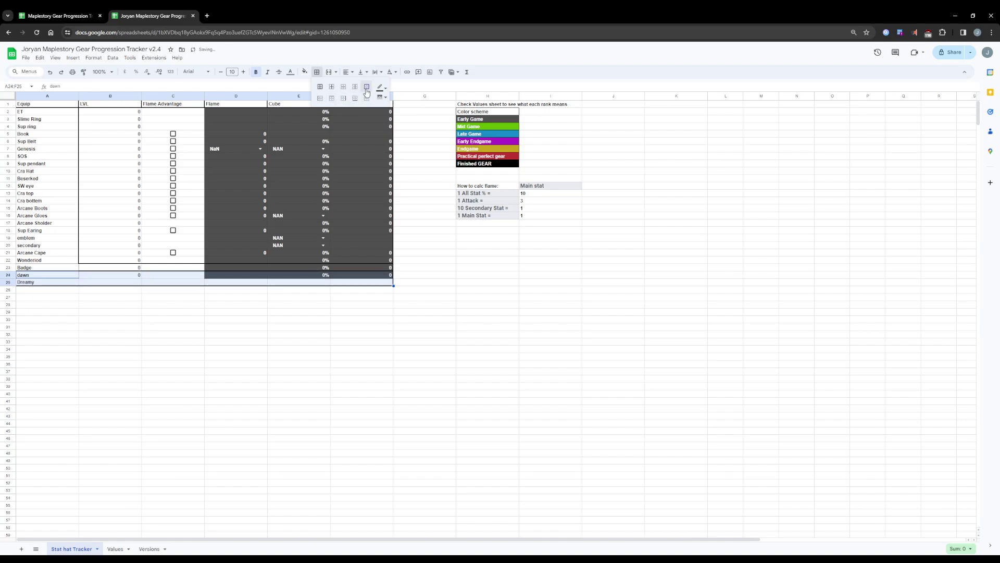
click(242, 305)
click(327, 343)
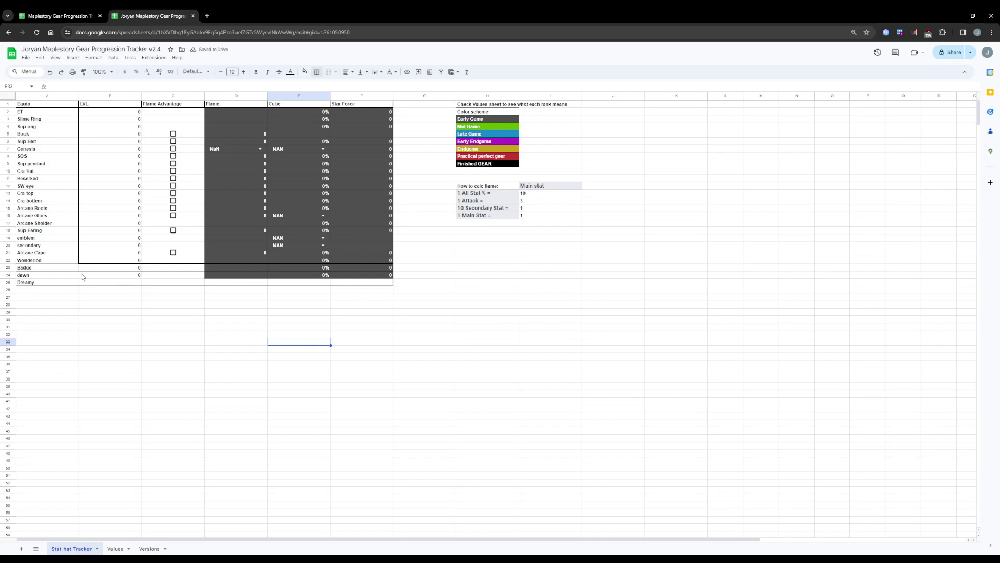
- Try outer borders on the Badge cell A23, and clear the cell's borders
click(26, 272)
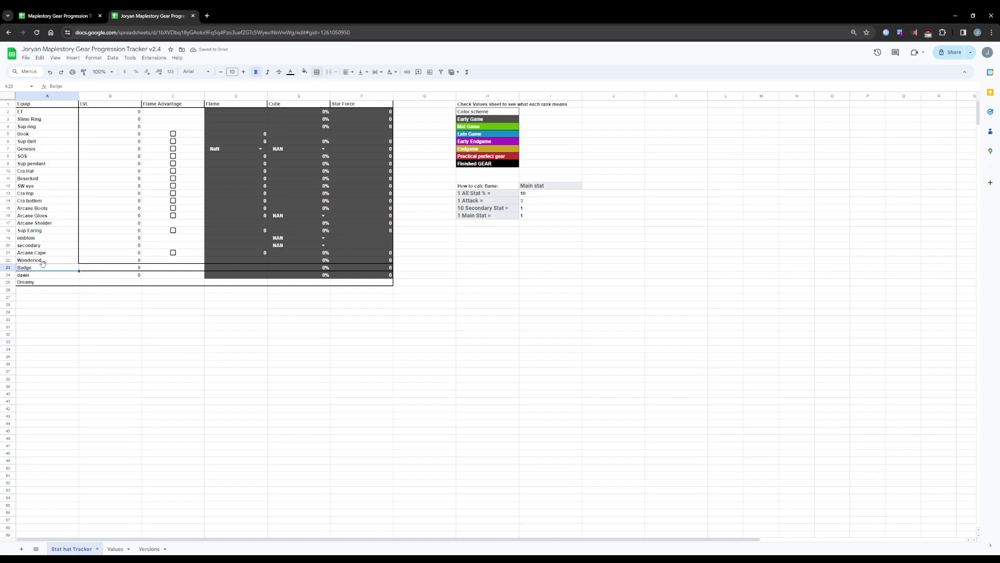
click(99, 269)
click(44, 268)
click(317, 72)
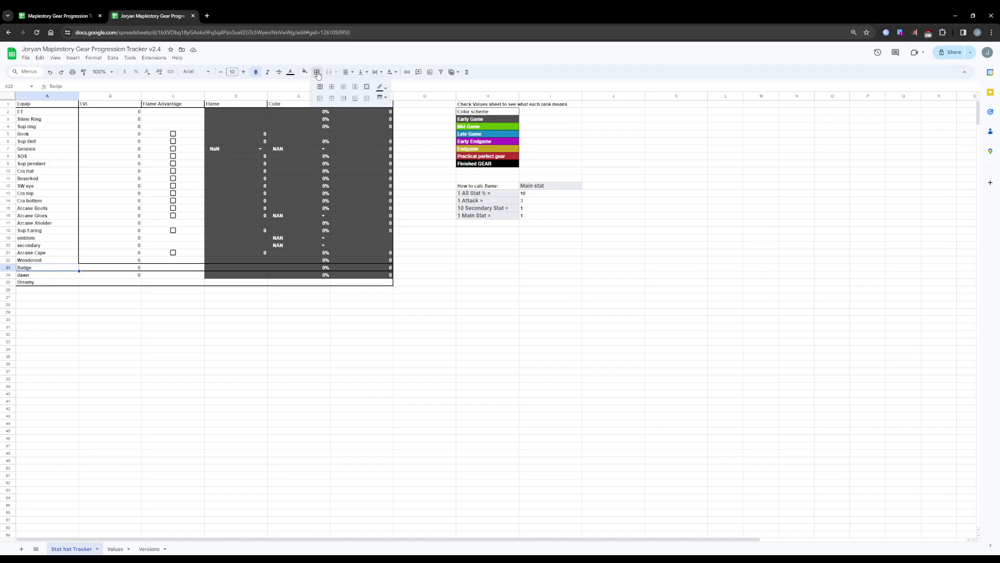
click(368, 87)
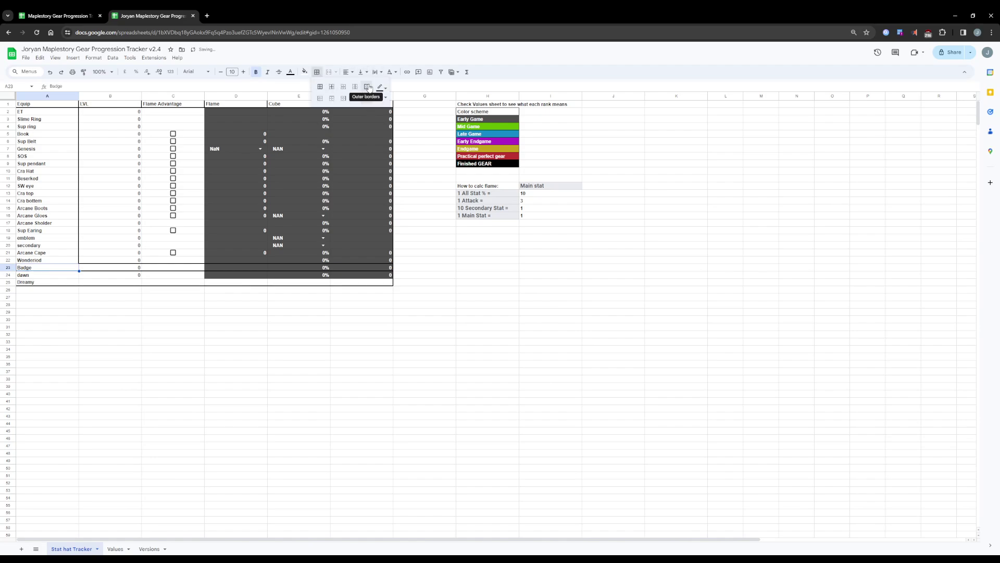
click(331, 99)
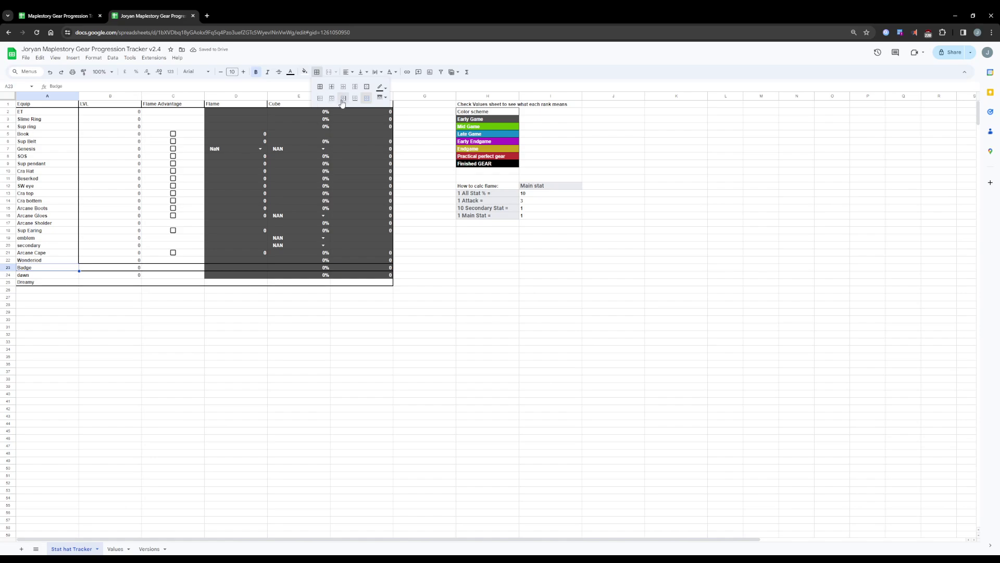
- Clear the borders of B22:F23 in the Wonderiod and Badge rows, and add bottom and left borders to that range
drag(108, 261, 379, 265)
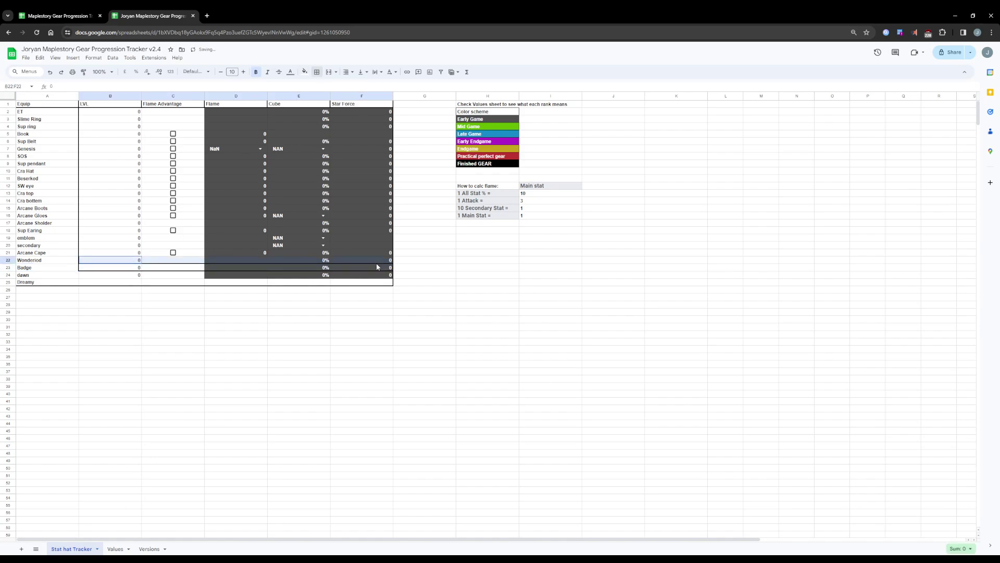
click(317, 72)
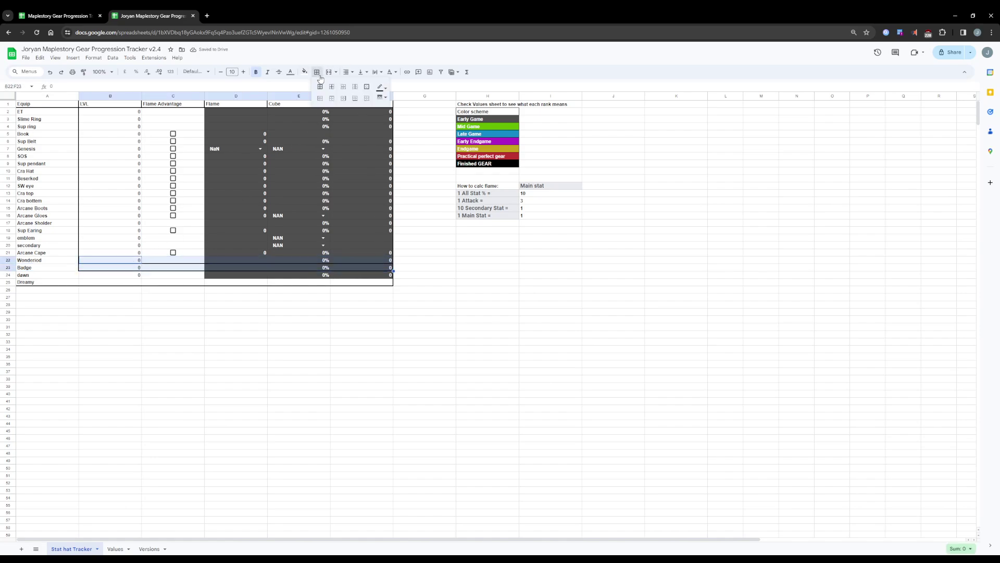
click(366, 98)
click(355, 98)
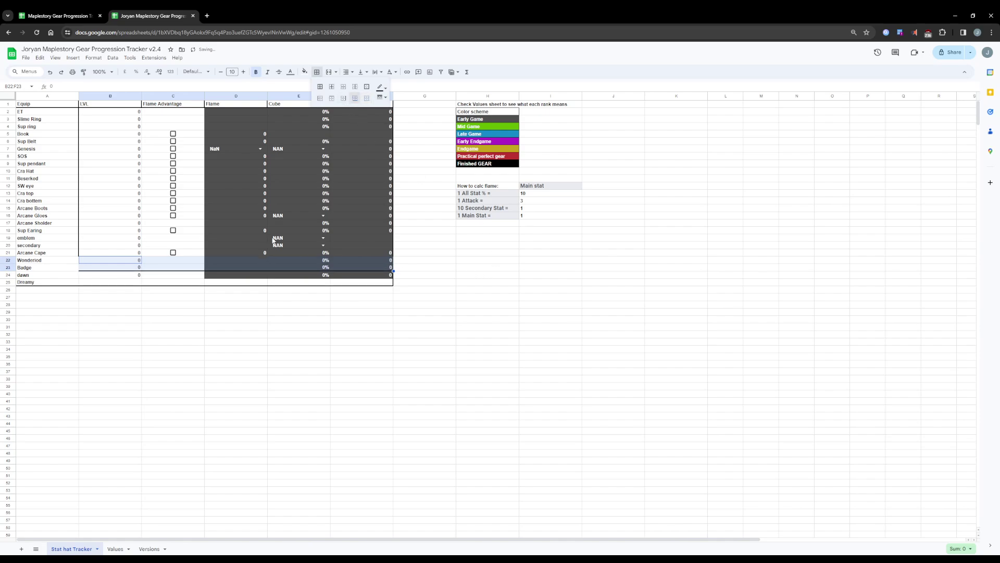
click(320, 98)
click(551, 282)
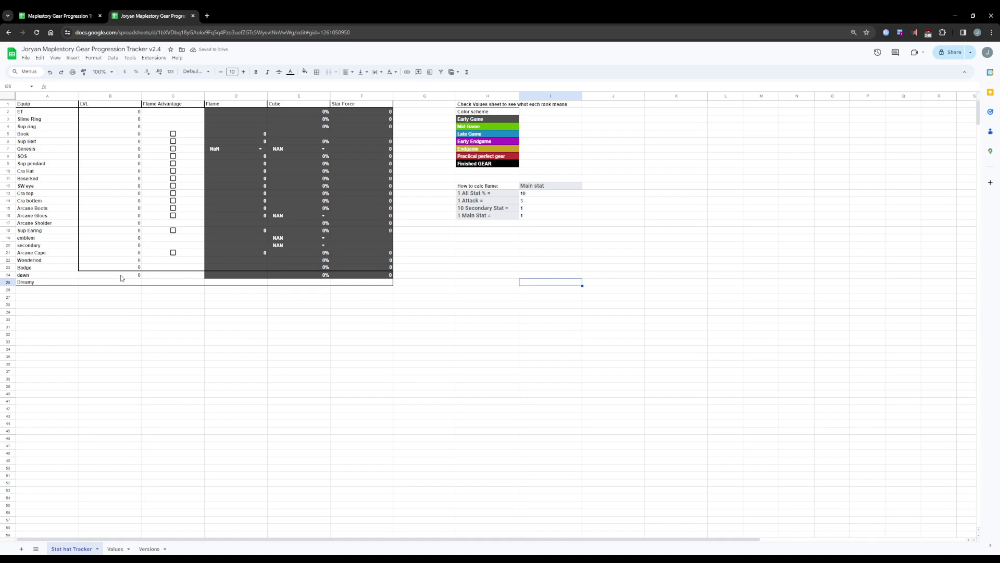
- Add a bottom border to the Badge cell A23
click(56, 268)
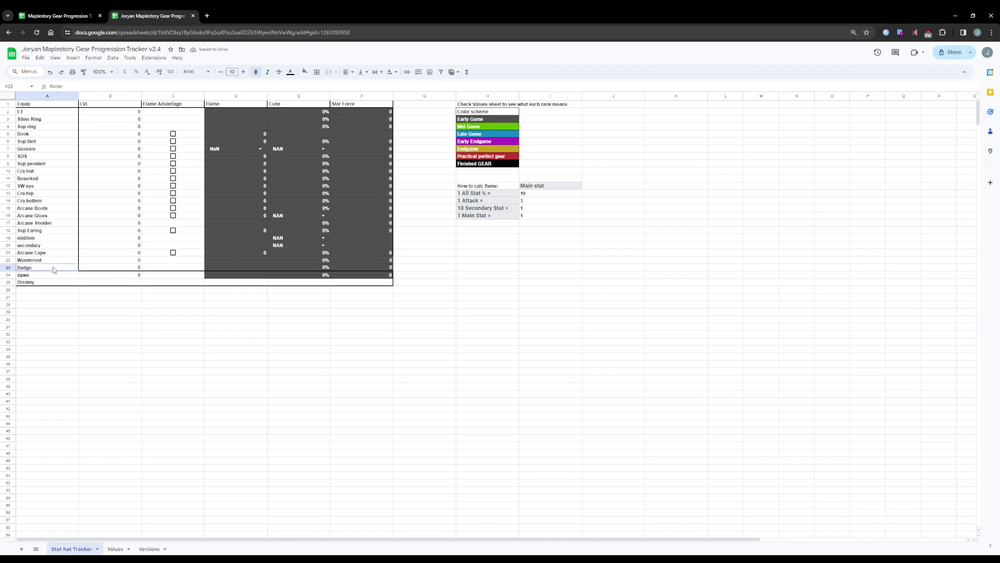
click(316, 72)
click(354, 99)
click(488, 275)
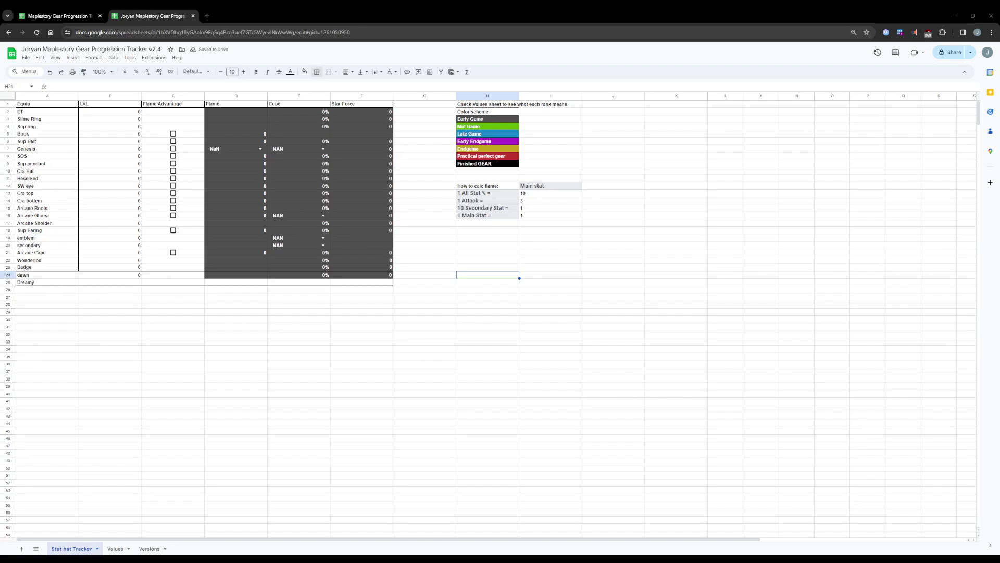
- Paste the prepared list of item levels into the level column at B2:B25
click(110, 111)
key(ctrl+v)
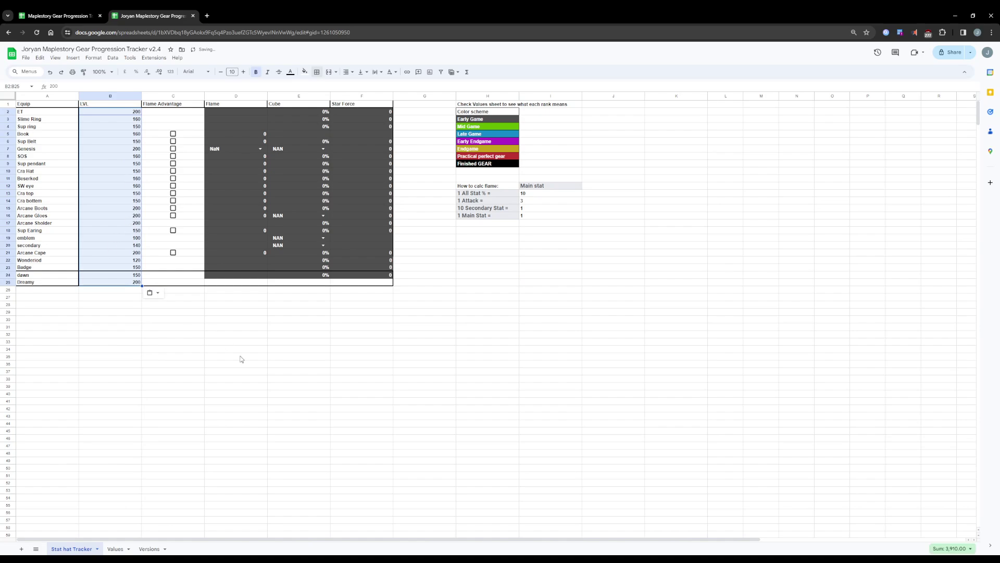
click(260, 388)
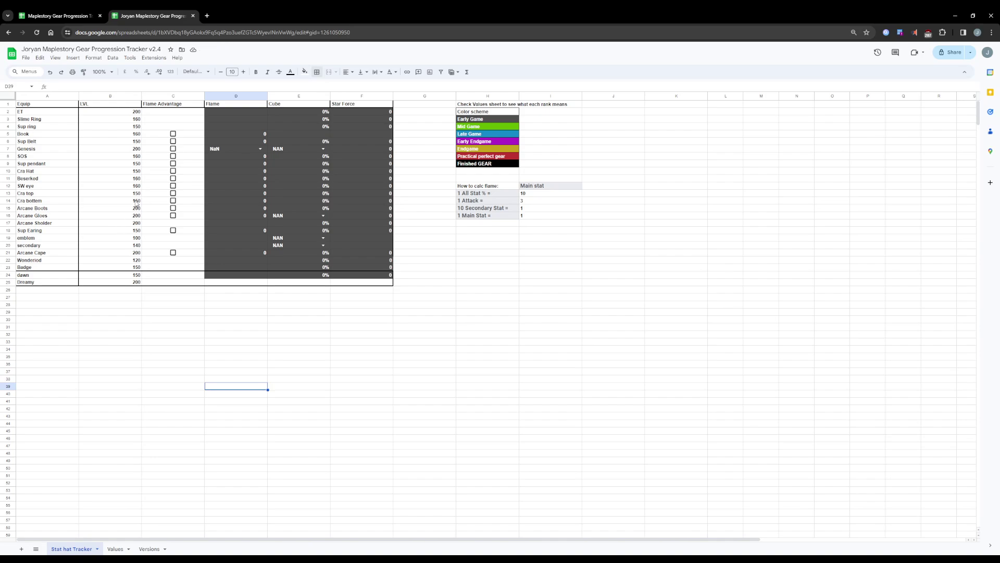
- Tick Flame Advantage for Book, Genesis, SOS, Cra Hat, Beserked, Cra top, Cra bottom, Arcane Boots, Arcane Gloes and Arcane Cape
click(173, 134)
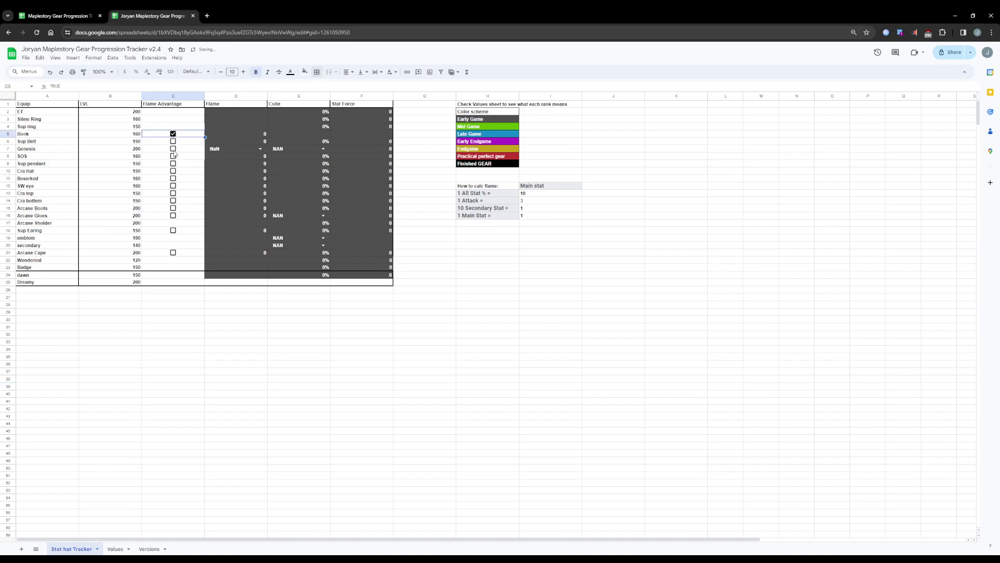
click(173, 149)
click(172, 155)
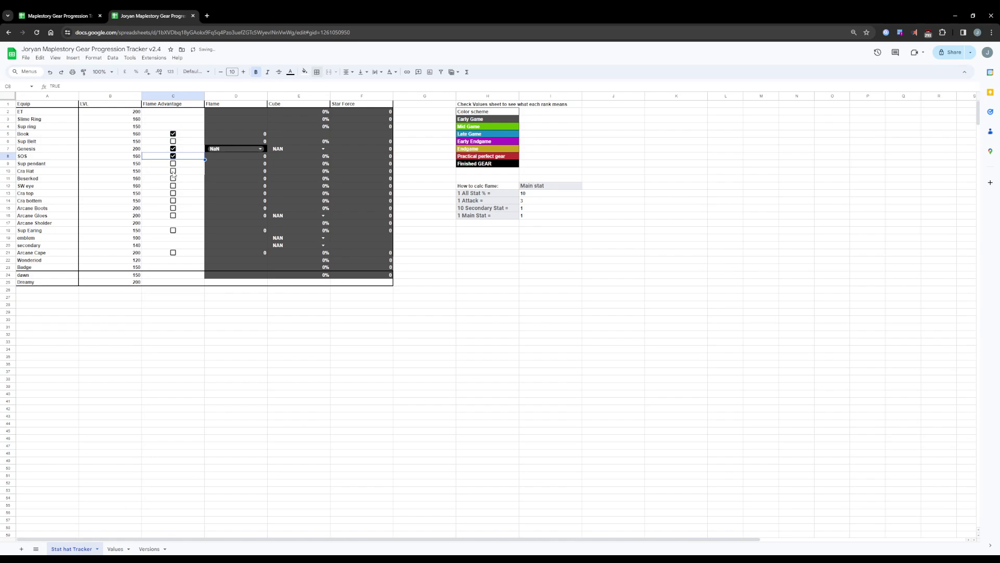
click(173, 170)
click(173, 178)
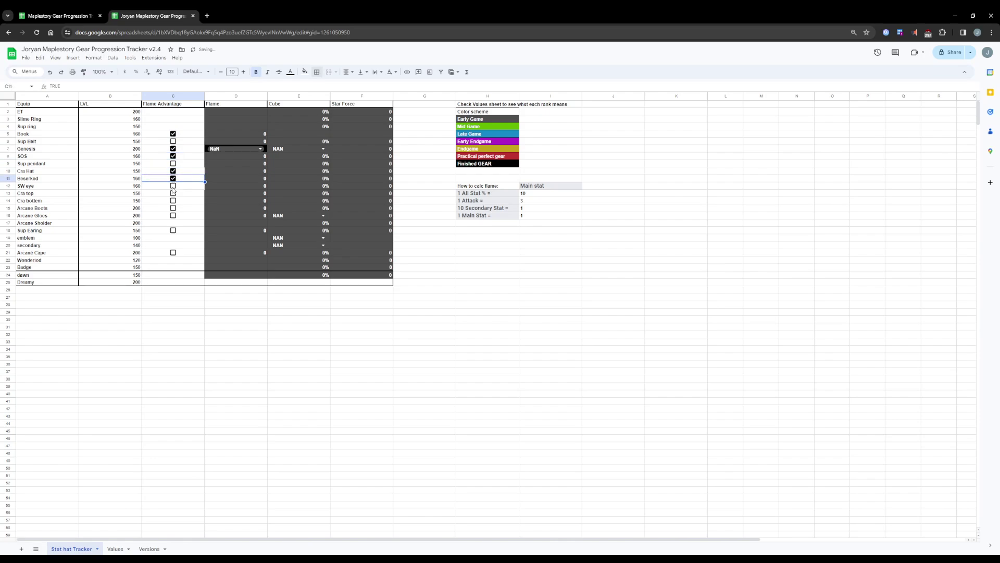
click(173, 193)
click(173, 201)
click(173, 208)
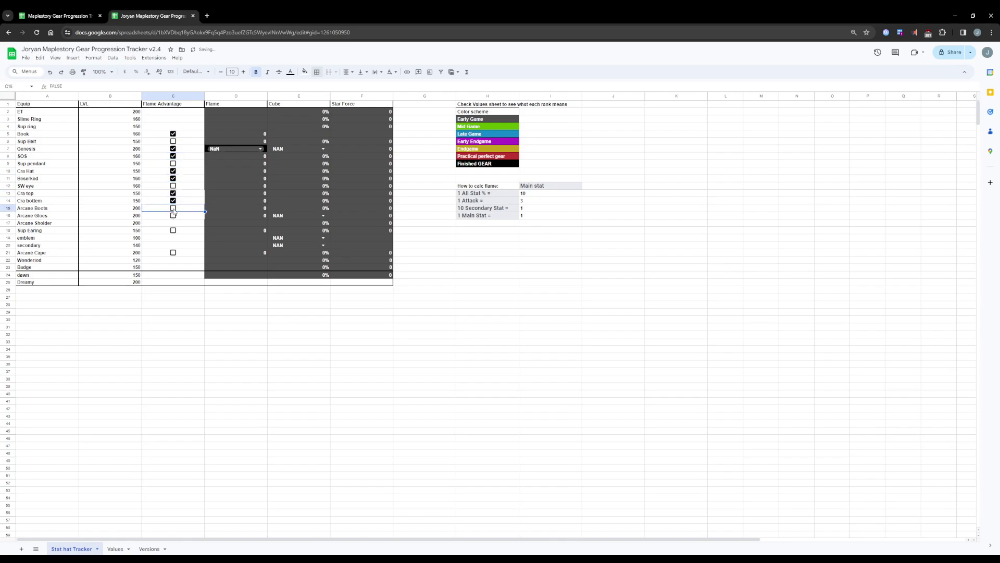
click(173, 215)
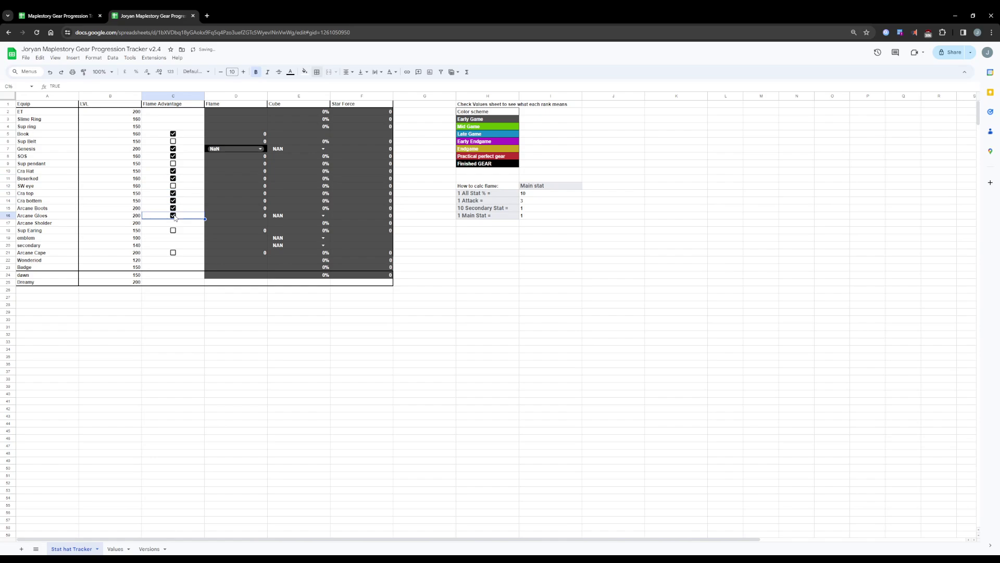
click(173, 252)
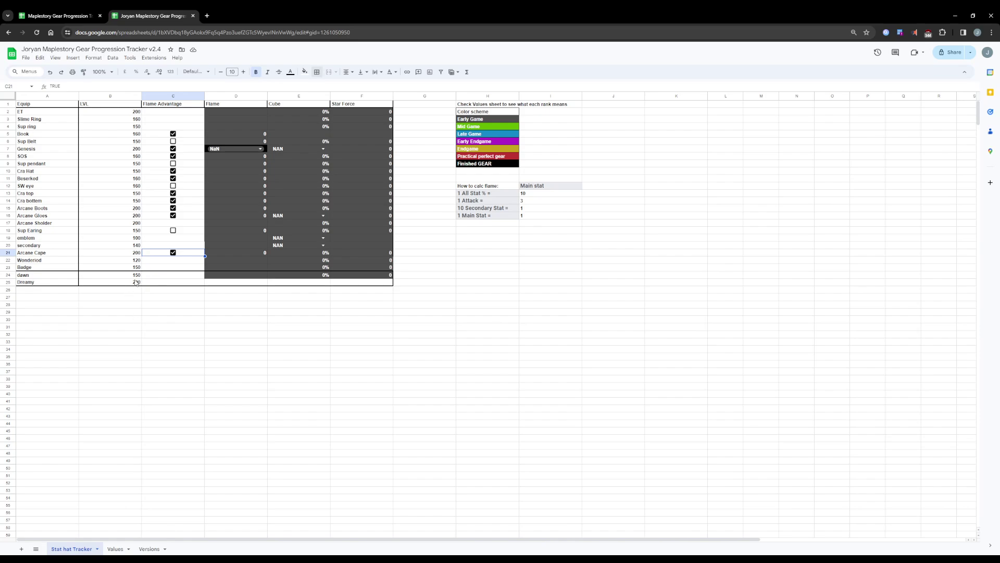
click(302, 333)
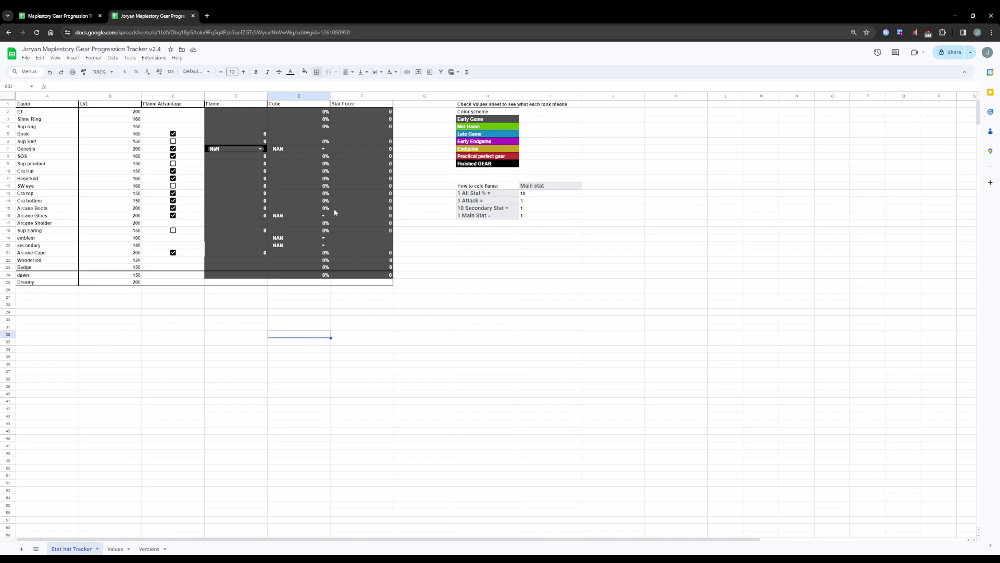
- Review the flame calculation table H12:I16, and enter flame scores of 148 for Book and 52 for Sup Belt
click(251, 134)
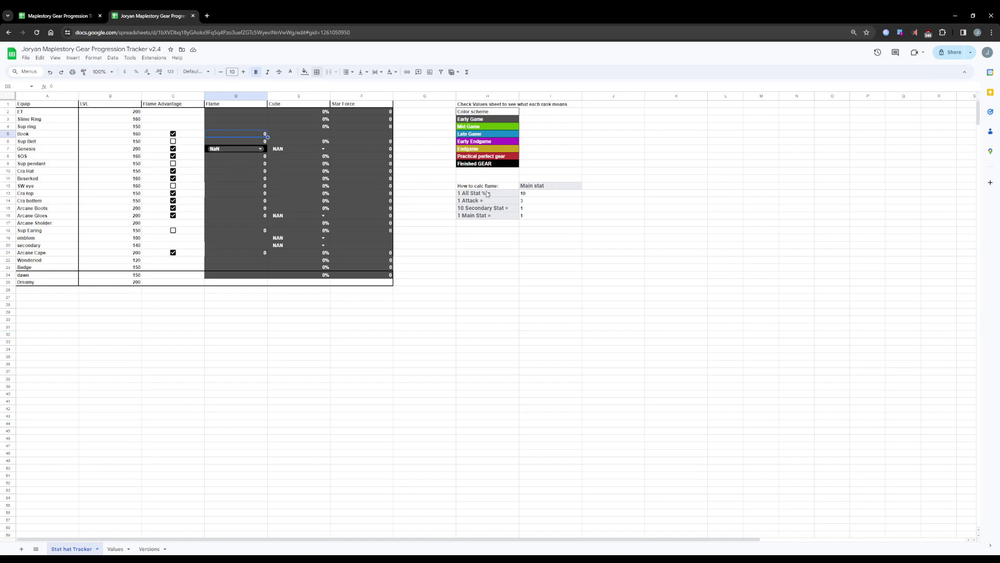
drag(487, 186, 556, 214)
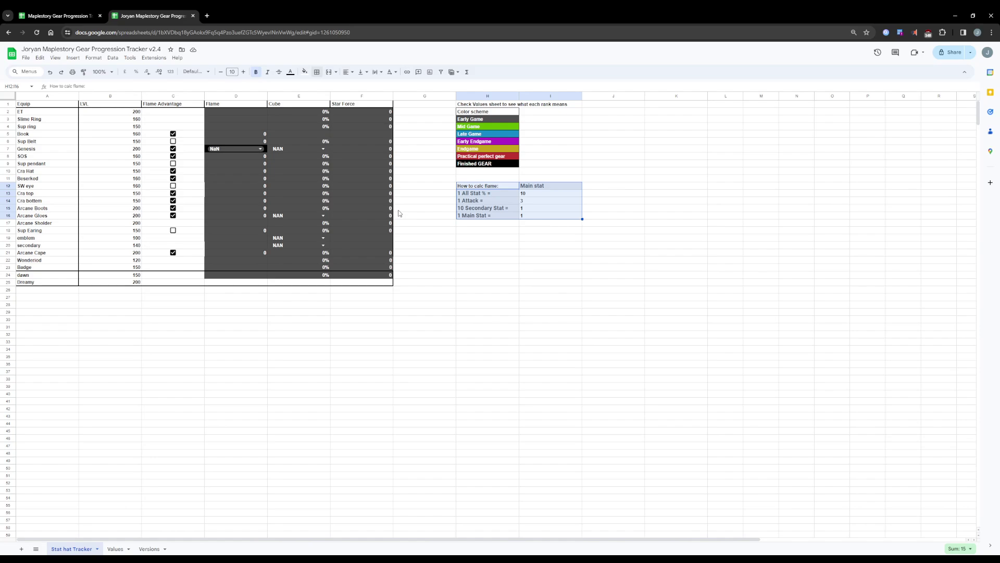
click(251, 135)
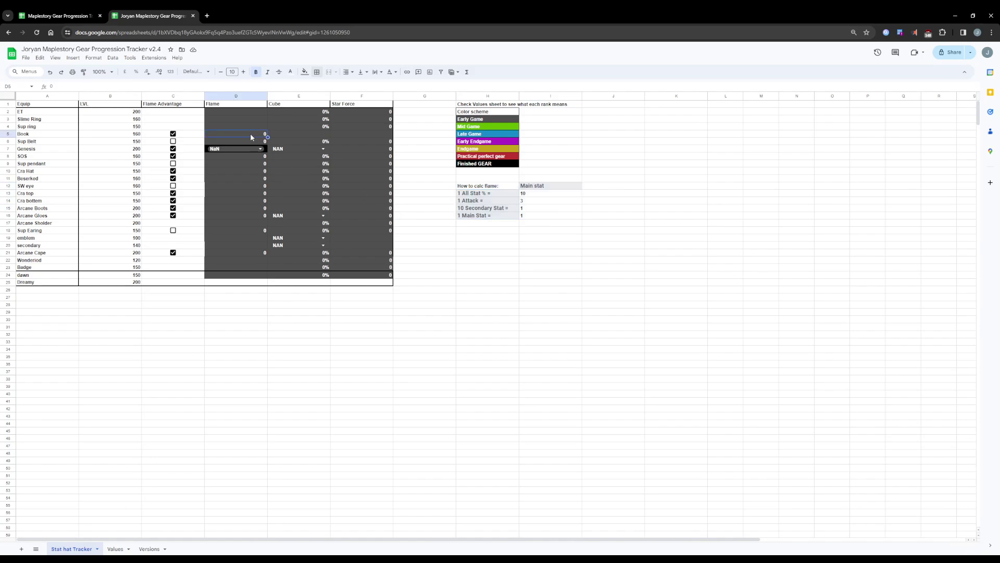
text(148)
key(Return)
text(52)
key(Return)
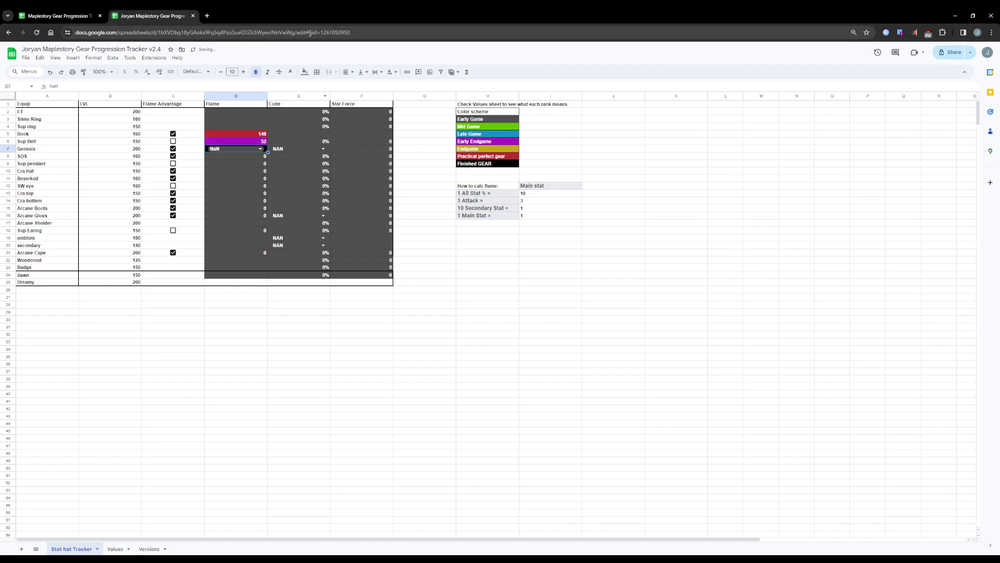
- Set the Genesis flame to T7 Attack + Damage + Stat and the SOS flame score to 164
click(252, 149)
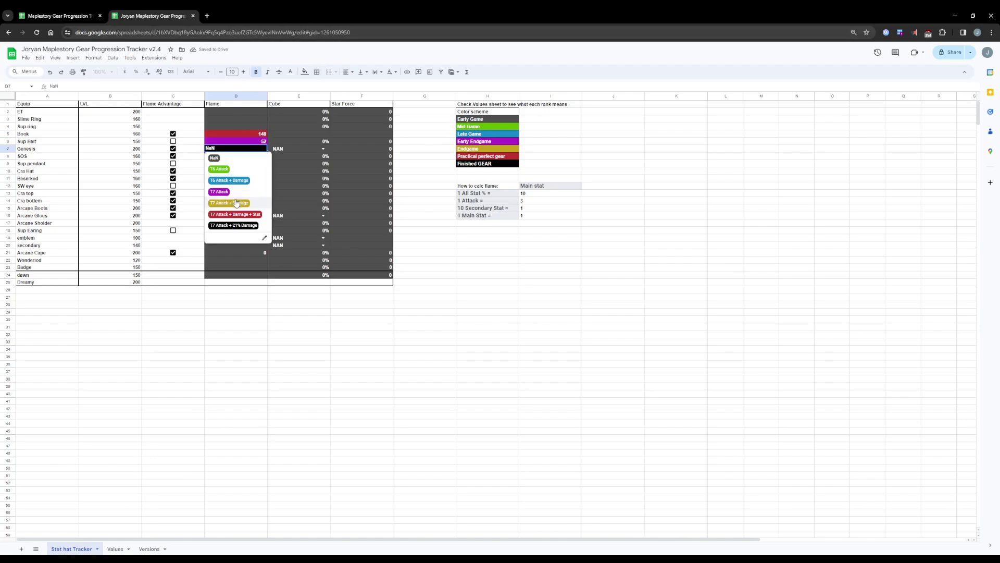
click(265, 205)
click(245, 156)
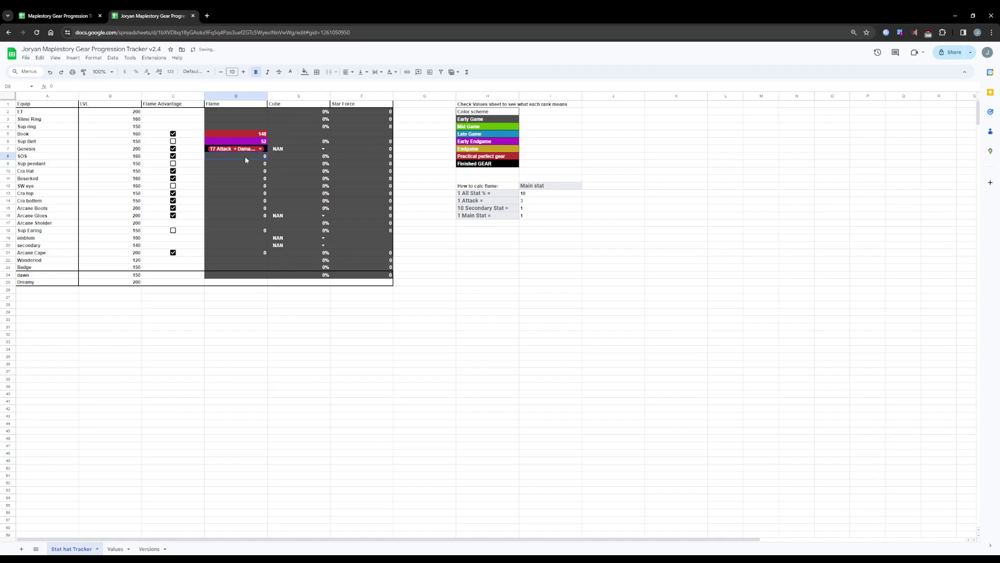
text(164)
key(Return)
- Enter flame scores of 42 for Sup pendant, 188 for Cra Hat and 151 for Beserked
text(42)
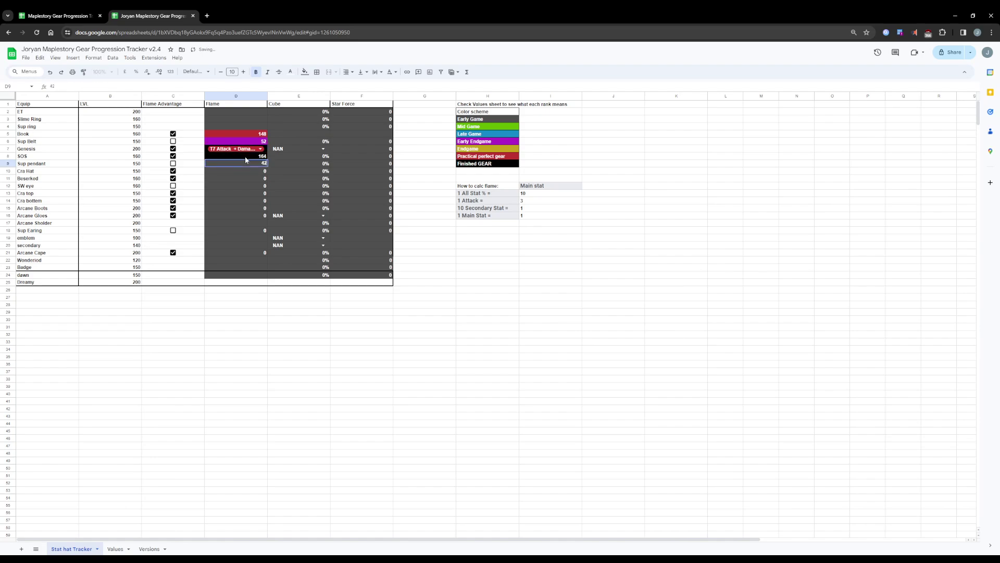
key(Return)
text(188)
key(Return)
text(151)
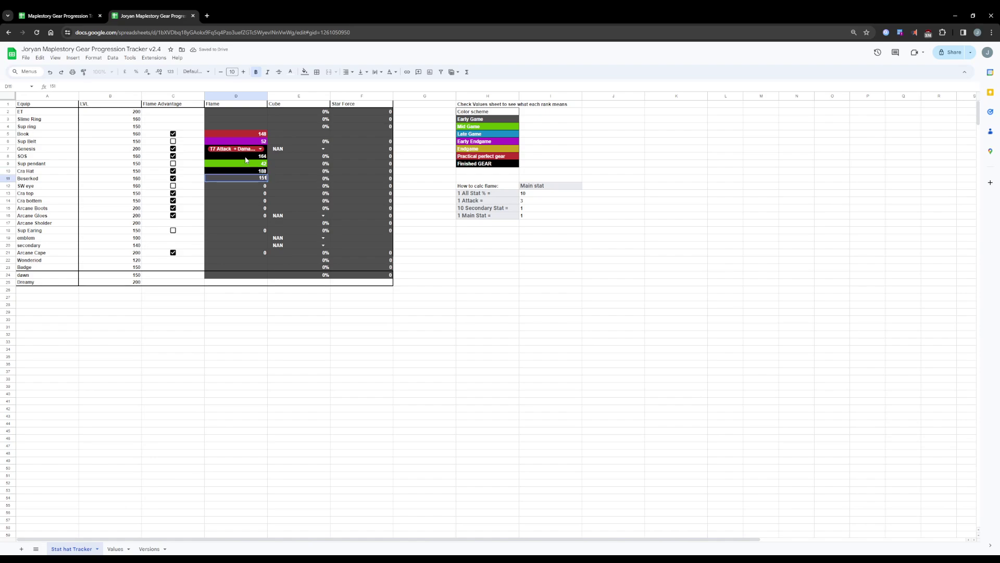
key(Return)
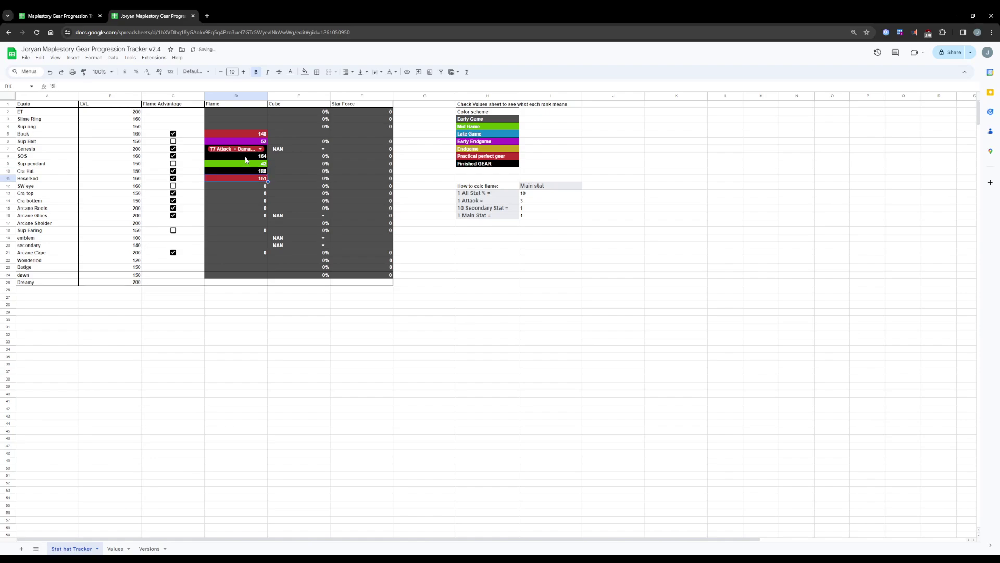
- Enter flame scores of 118 for Beserked, 151 for SW eye, 57 for Cra top and 115 for Cra bottom
text(118)
key(Return)
text(151)
key(Return)
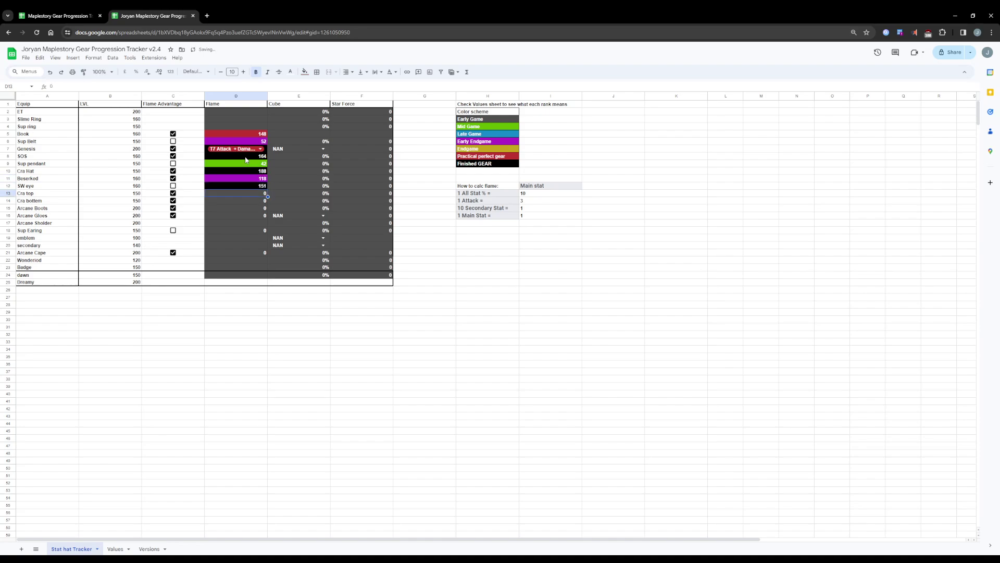
text(57)
key(Return)
text(115)
key(Return)
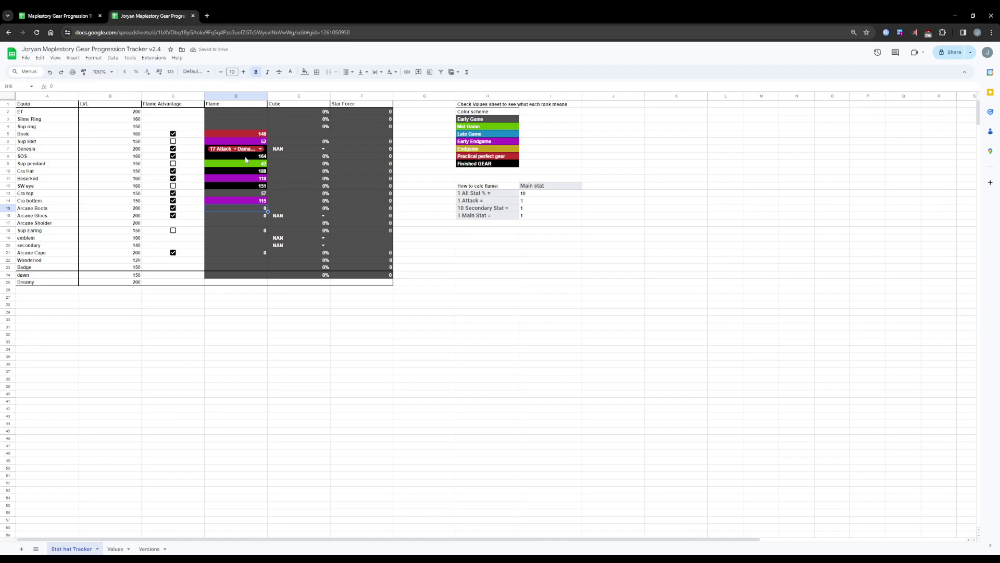
- Correct the flame scores to 52 for Sup pendant, 118 for Cra Hat and 151 for Beserked
key(Up)
key(Up)
key(Up)
key(Up)
key(Up)
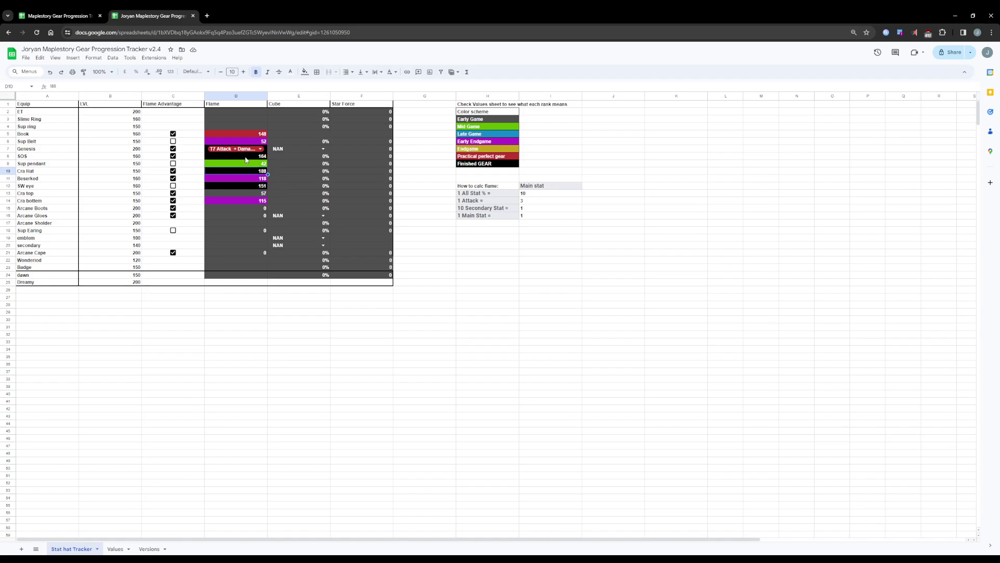
key(Up)
key(Up)
key(Down)
text(52)
key(Return)
text(118)
key(Return)
text(151)
key(Return)
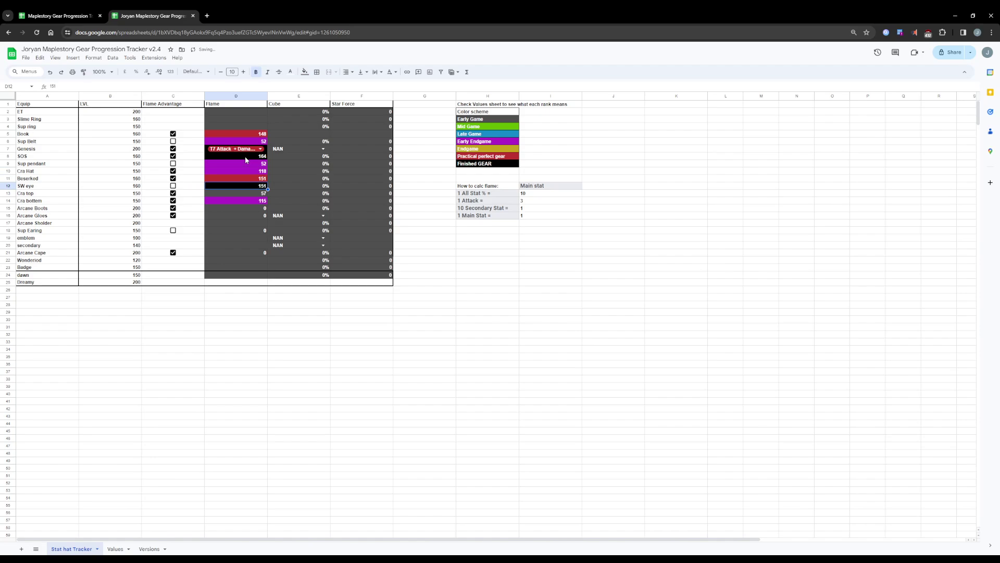
- Correct the flame scores to 57 for SW eye, 115 for Cra top and 118 for Cra bottom
text(57)
key(Return)
text(11)
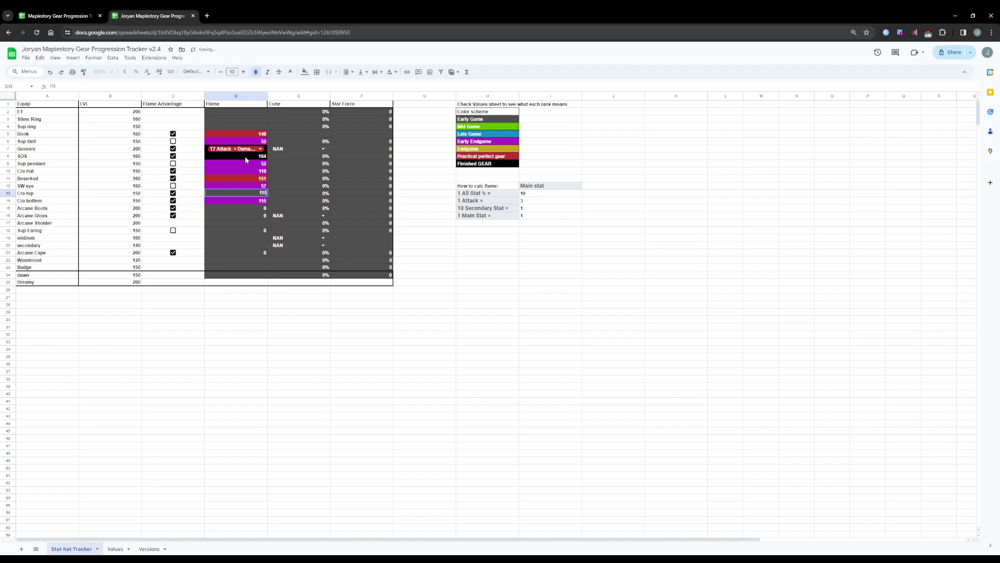
text(5)
key(Return)
text(118)
key(Return)
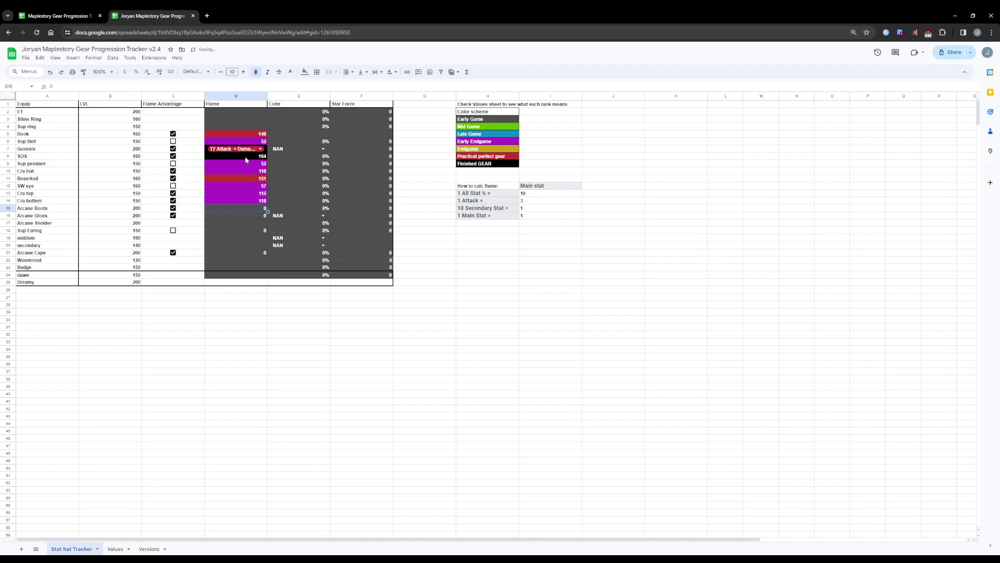
- Enter flame scores of 156 for Arcane Boots and 152 for Arcane Gloes
text(156)
key(Return)
text(152)
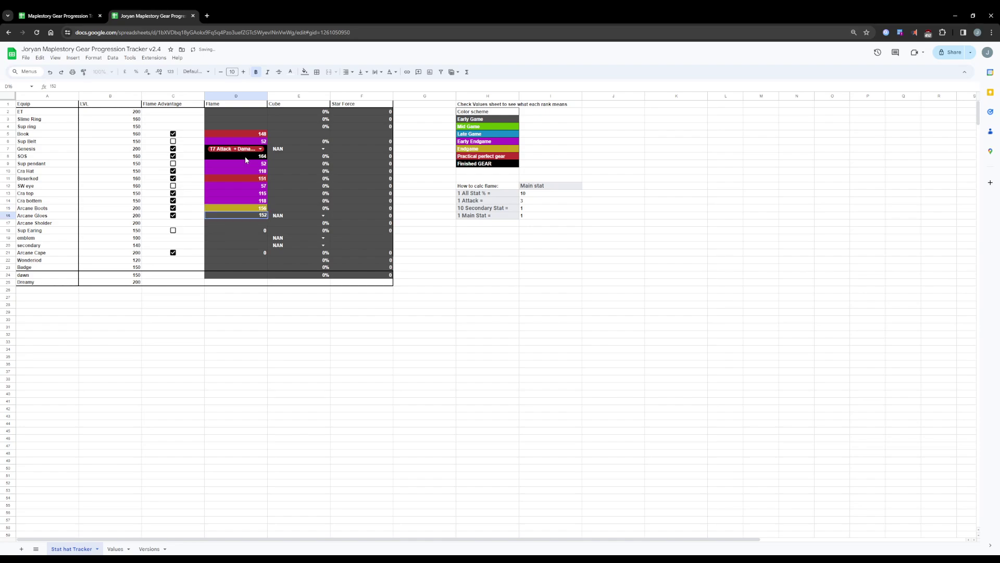
key(Return)
key(Down)
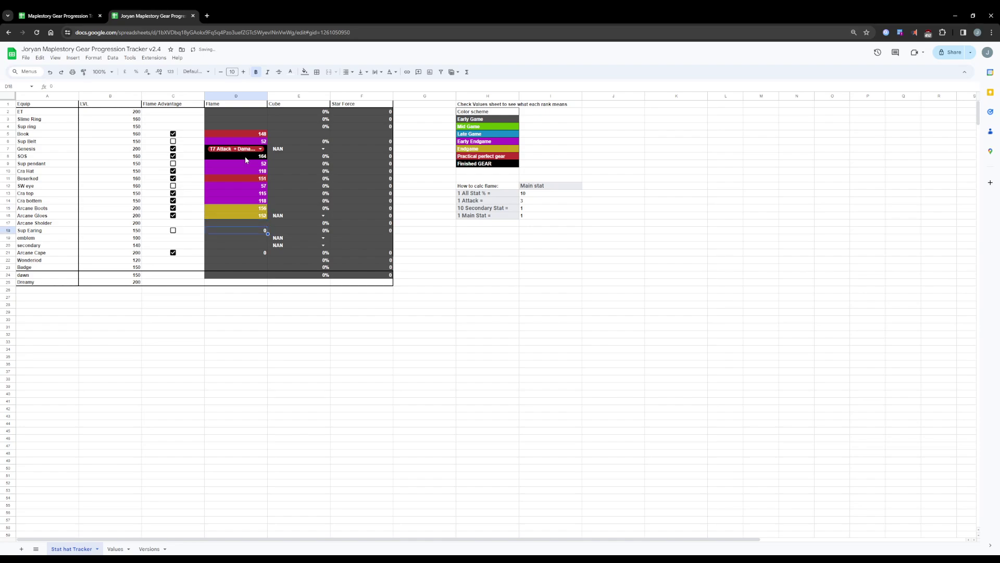
- Enter flame scores of 55 for Sup Earing and 152 for Arcane Cape
text(55)
key(Return)
key(Down)
key(Down)
text(1)
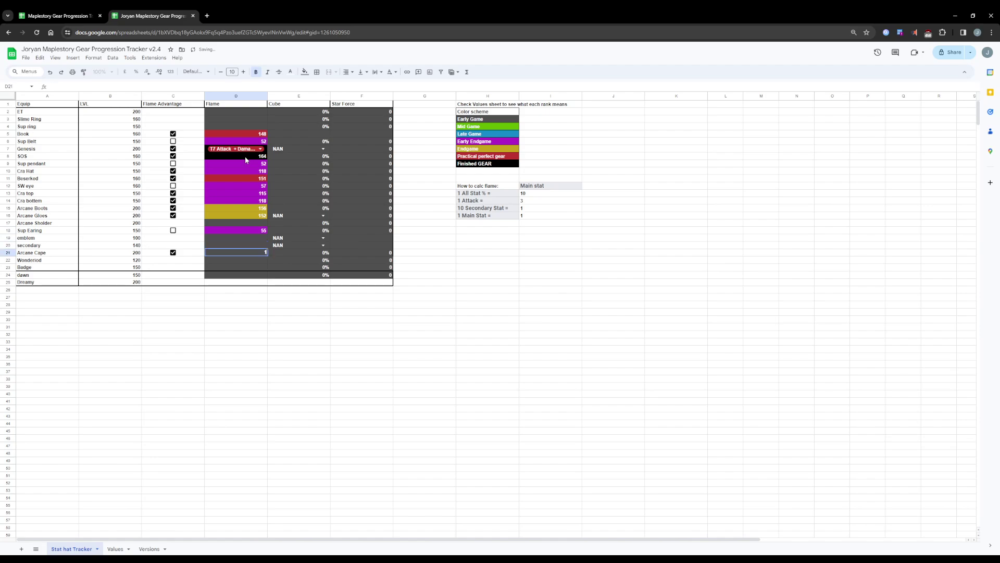
text(2)
key(Tab)
- Enter a star force of 22 for ET, Slime Ring and Sup ring
key(Tab)
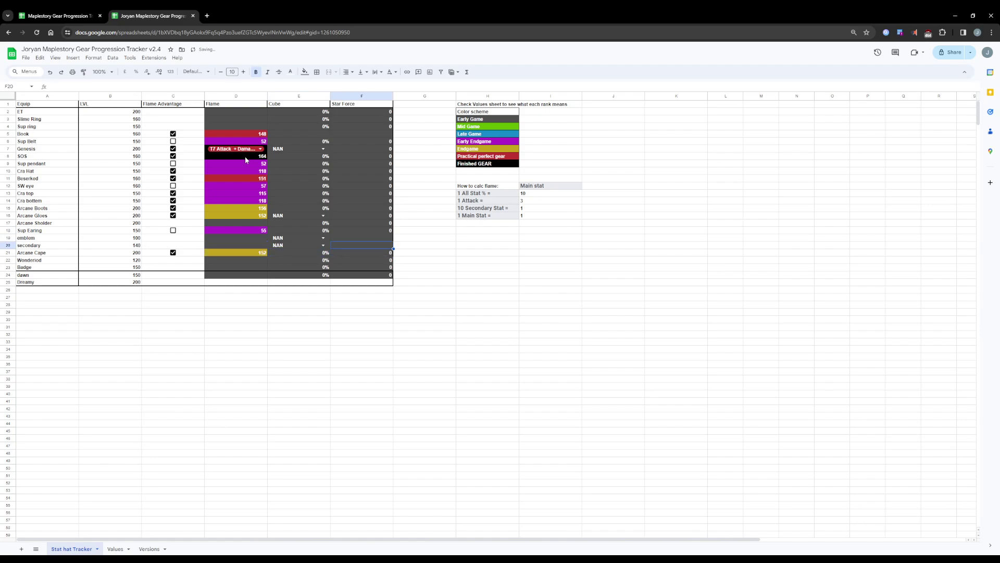
key(Up)
key(Up)
key(Up)
key(Up)
key(Up)
key(Up)
key(Up)
key(Up)
key(Up)
key(Up)
key(Up)
key(Up)
key(Up)
key(Up)
key(Up)
key(Up)
key(Up)
key(Up)
key(Up)
key(Up)
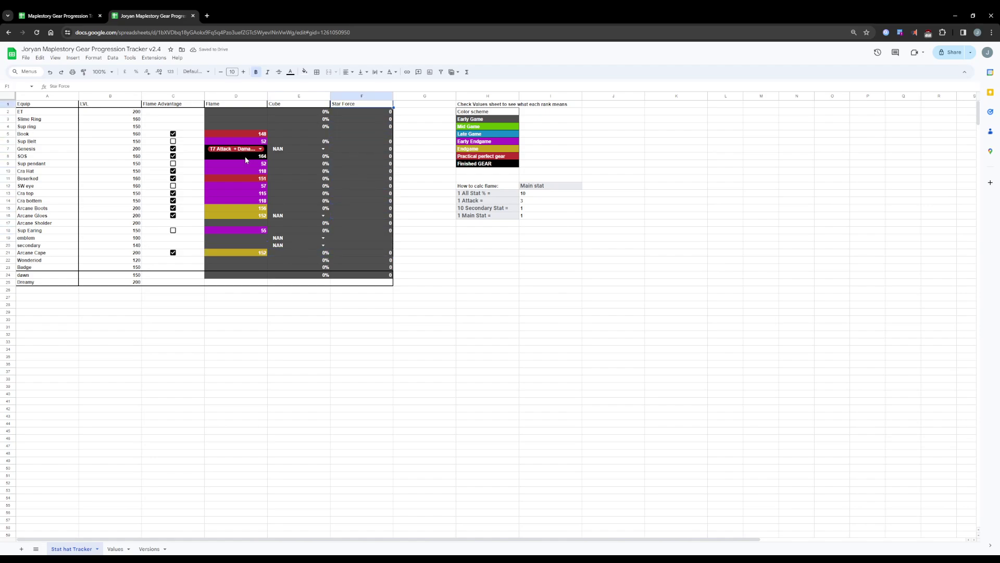
key(Down)
text(22)
key(Return)
text(22)
key(Return)
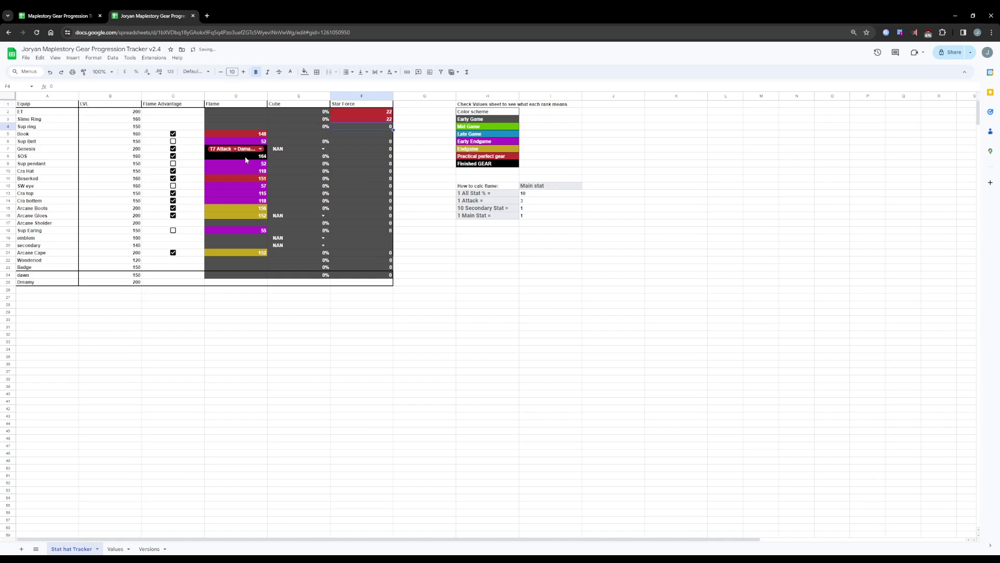
text(22)
key(Return)
- Enter a star force of 22 for Sup Belt, Genesis, SOS and Sup pendant
key(Return)
text(22)
key(Return)
text(22)
key(Return)
text(2)
key(Return)
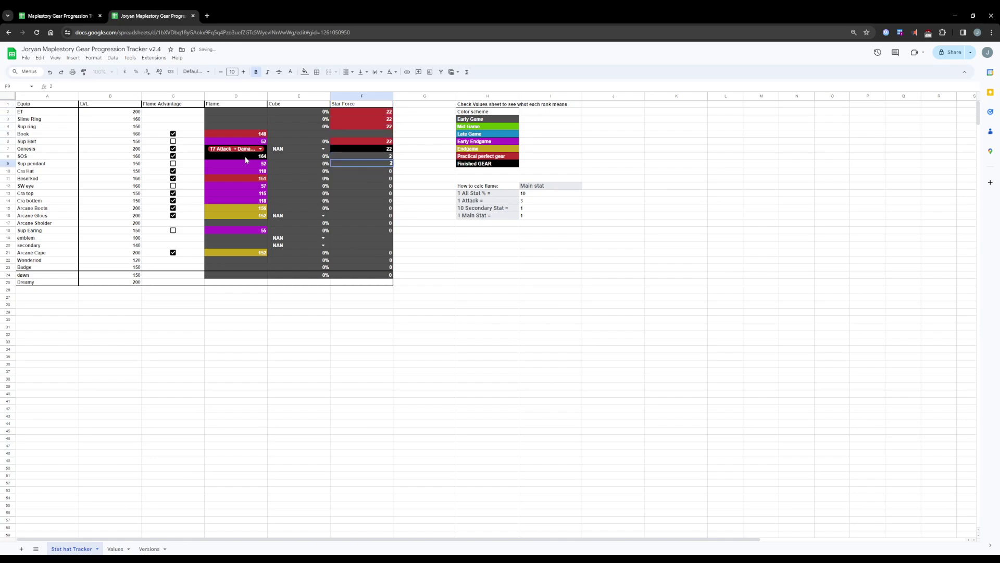
text(22)
key(Return)
key(Up)
key(Up)
text(22)
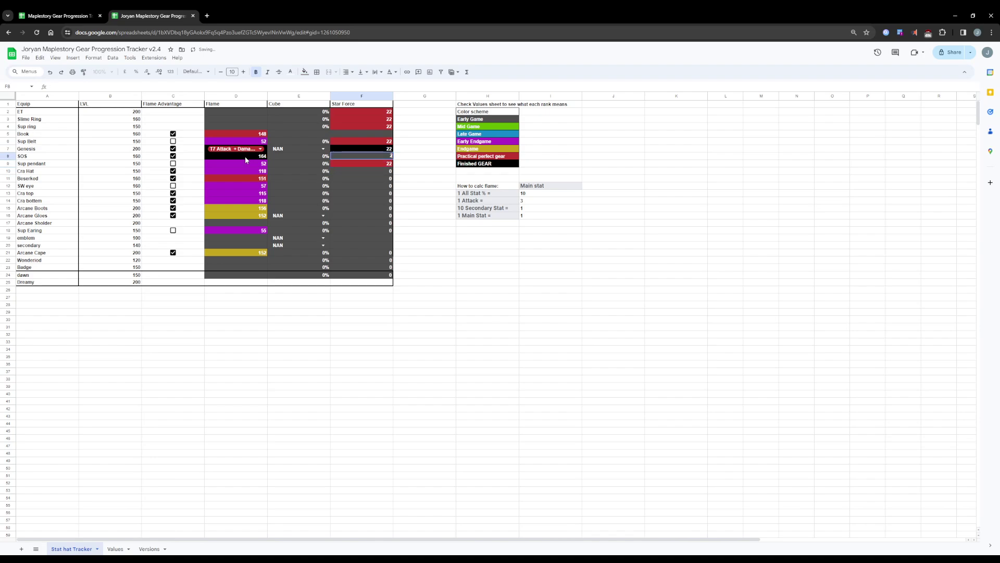
key(Return)
- Enter a star force of 22 for Cra Hat, Beserked, SW eye and Cra top
key(Return)
text(22)
key(Return)
text(22)
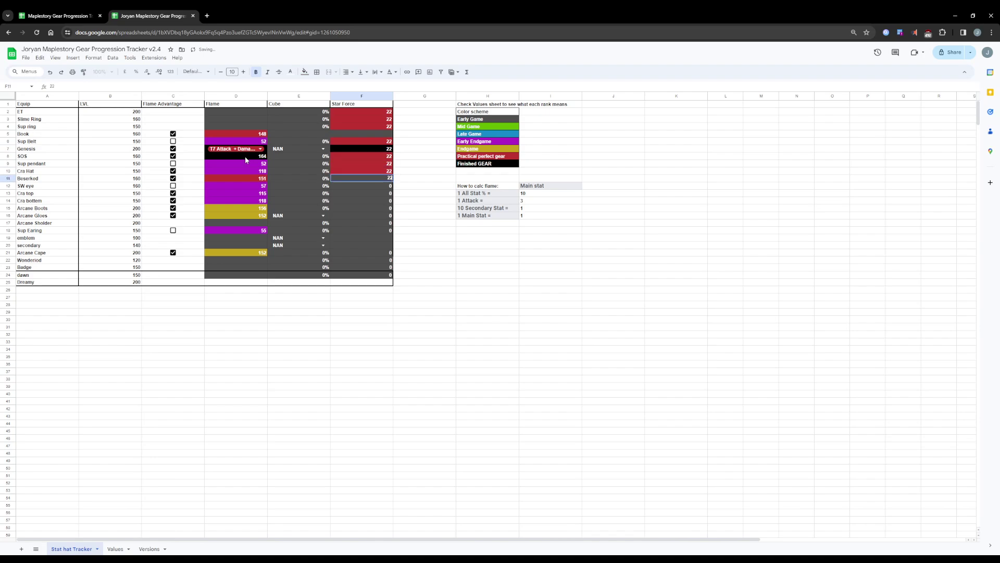
key(Return)
text(22)
key(Return)
text(22)
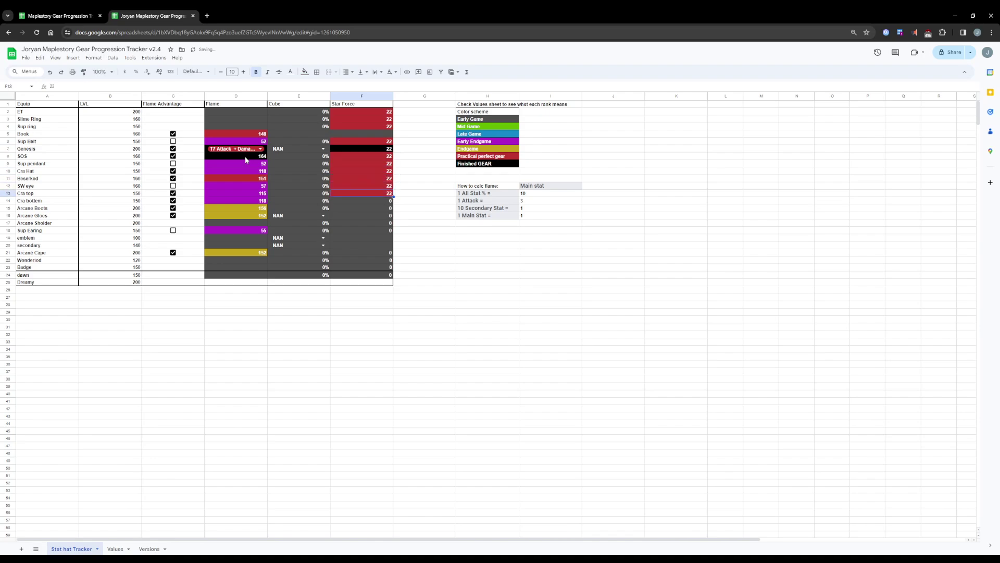
key(Return)
- Enter a star force of 22 for Cra bottom, Arcane Boots, Arcane Gloes and Arcane Sholder
text(22)
key(Return)
text(222)
key(BackSpace)
key(Return)
text(22)
key(Return)
text(22)
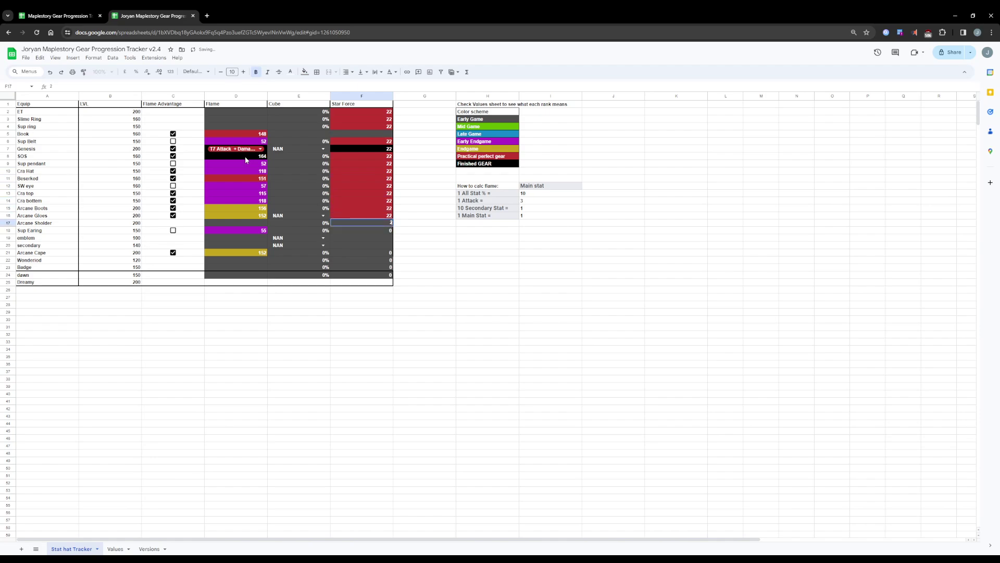
key(Return)
- Enter a star force of 22 for Sup Earing and for every item from Arcane Cape down to dawn
text(22)
key(Return)
key(Down)
key(Down)
text(22)
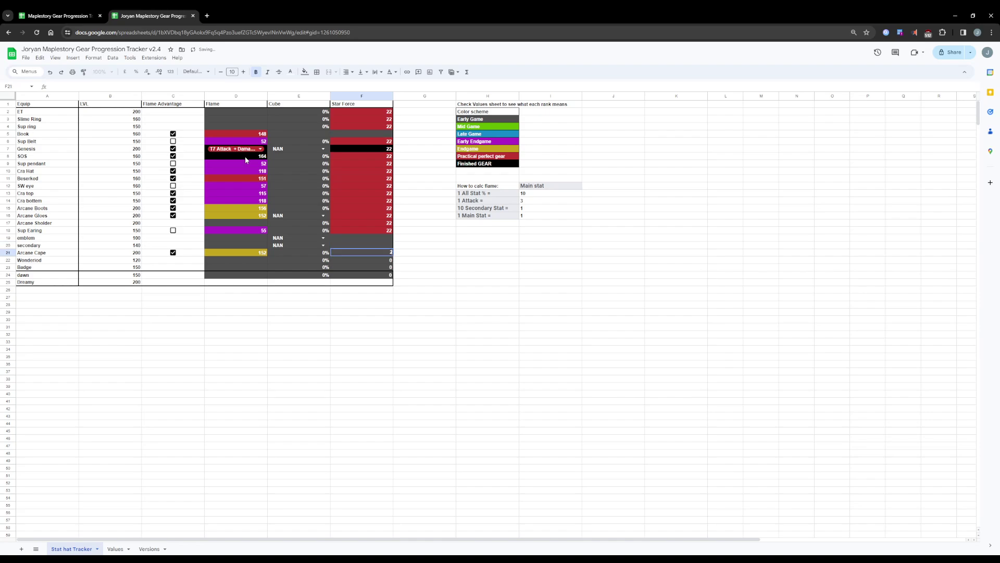
key(Return)
text(22)
key(Return)
text(22)
key(Return)
text(2)
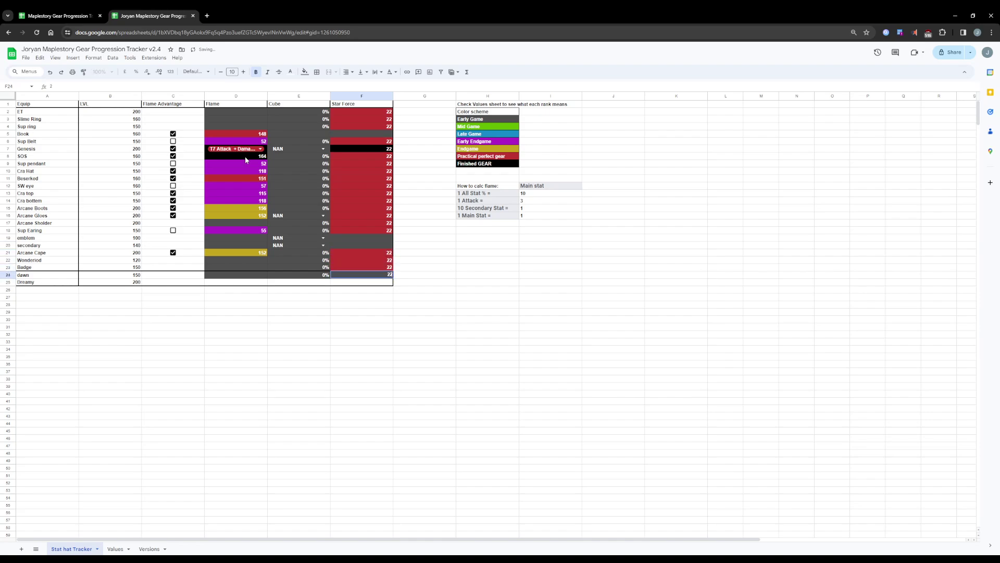
key(Left)
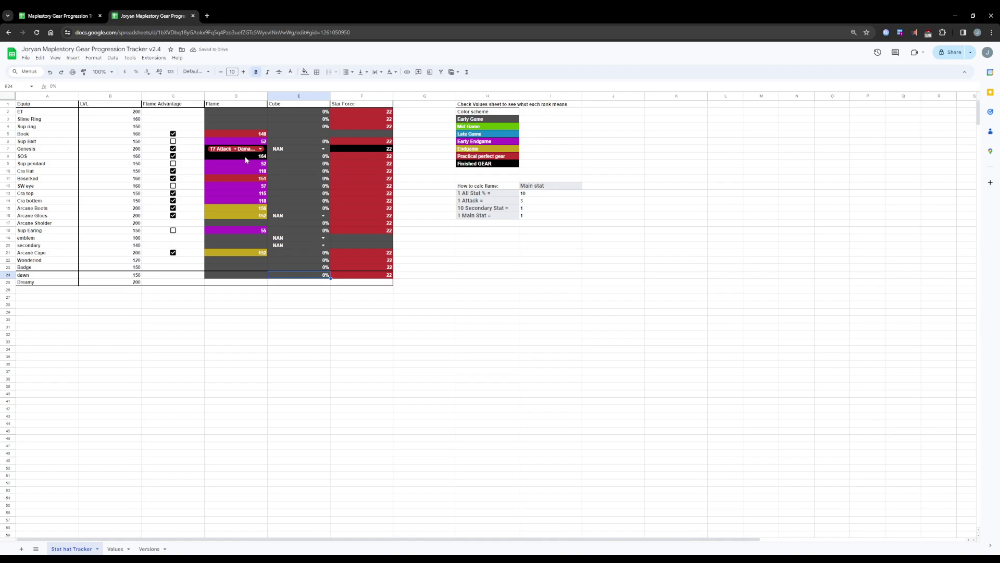
- Enter cube values of 33% for ET, Slime Ring and Sup ring
key(Up)
key(Up)
key(Up)
key(Up)
key(Up)
key(Up)
key(Up)
key(Up)
key(Up)
key(Up)
key(Up)
key(Up)
key(Up)
key(Up)
key(Up)
key(Up)
key(Up)
key(Up)
key(Up)
key(Up)
text(33)
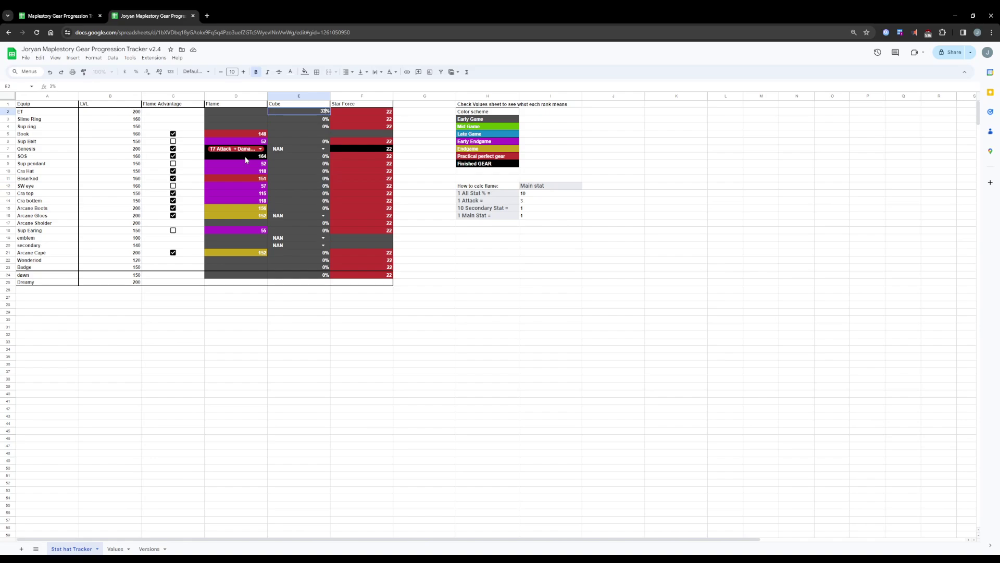
key(Return)
text(33)
key(Return)
text(33)
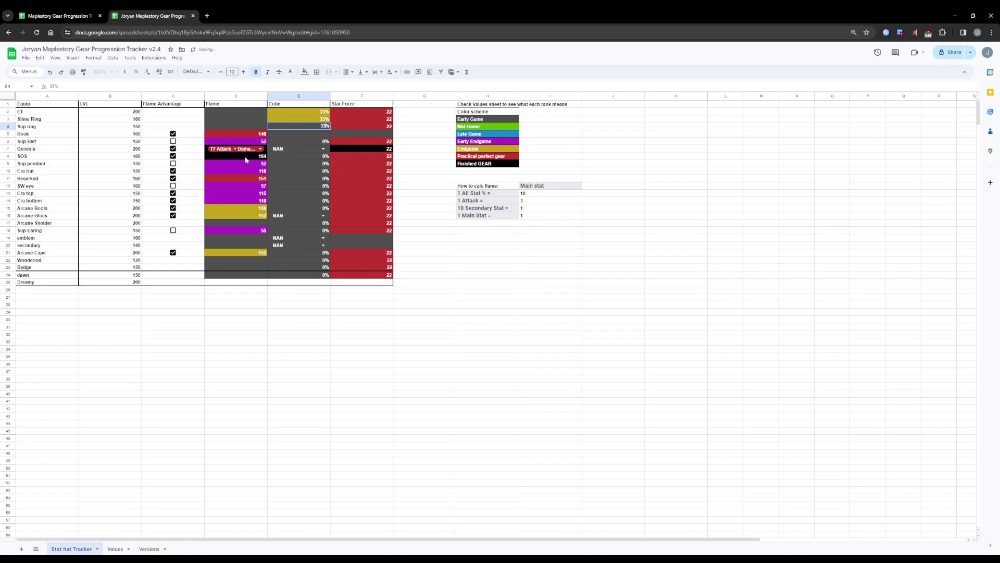
key(Return)
- Correct the cube value of Sup ring to 30% and enter 30% for Sup Belt
key(Down)
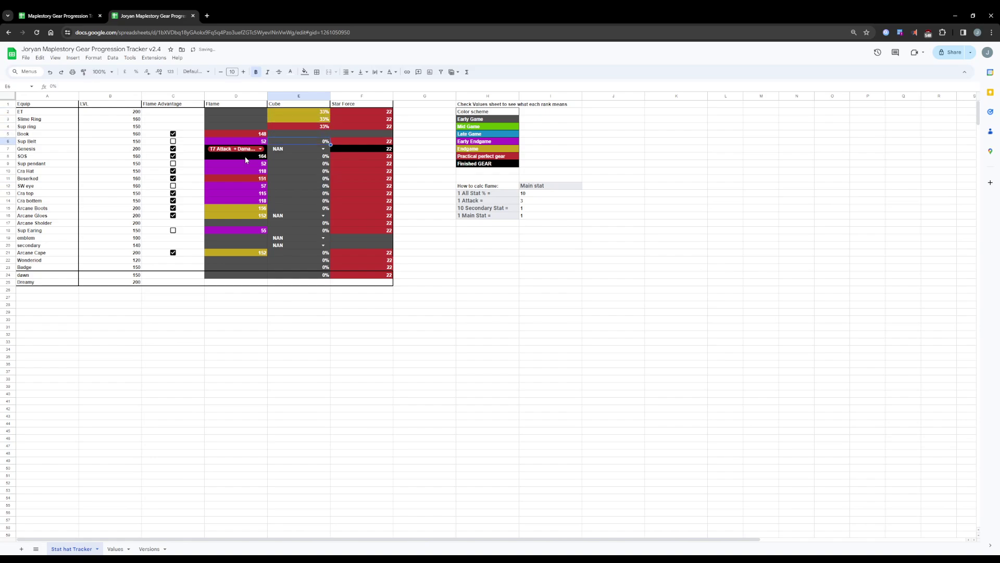
key(Up)
key(Up)
text(30)
key(Return)
key(Down)
text(30)
key(Return)
- Set the Genesis cube to Single Prime and enter cube values of 33% for SOS and 30% for Sup pendant
click(296, 148)
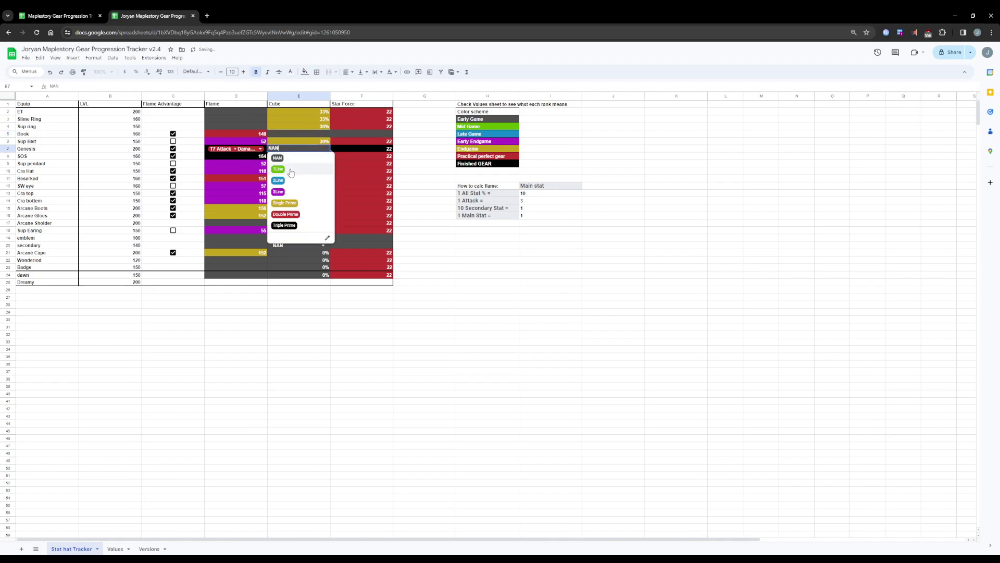
click(285, 203)
click(315, 158)
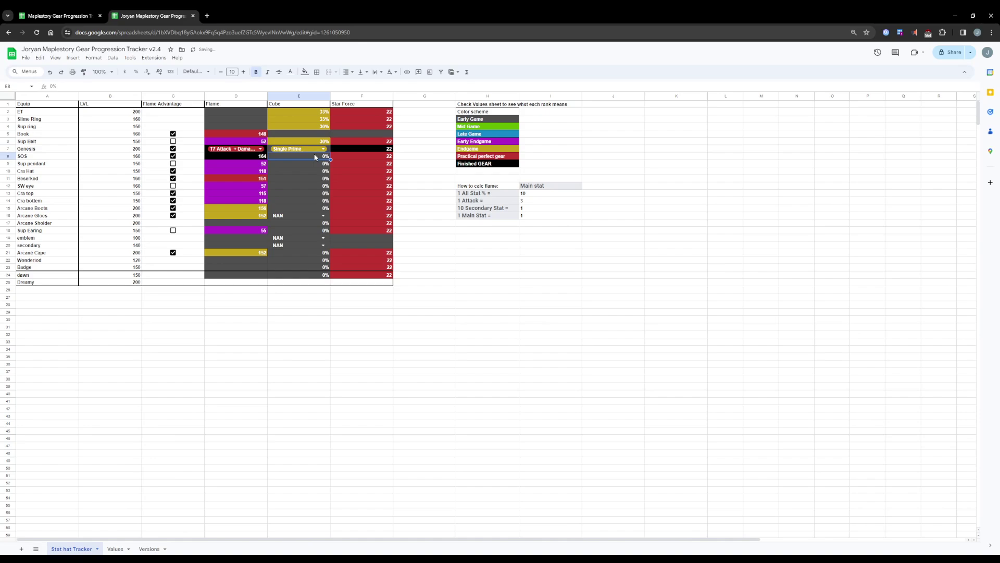
text(33)
key(Return)
text(30)
key(Return)
- Enter cube values of 27% for Cra Hat, 36% for Beserked and 33% for SW eye
text(27)
key(Return)
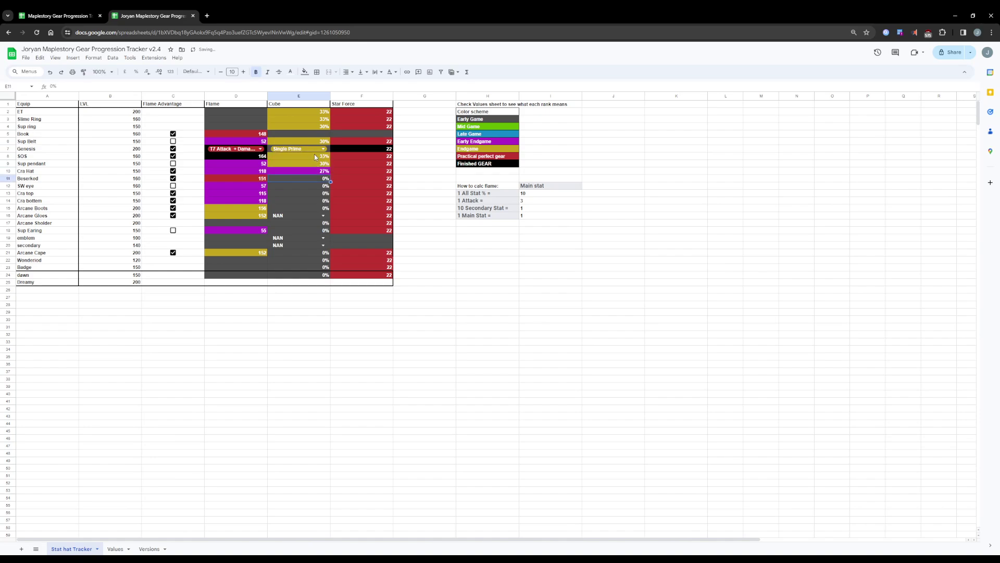
text(36)
key(Return)
text(33)
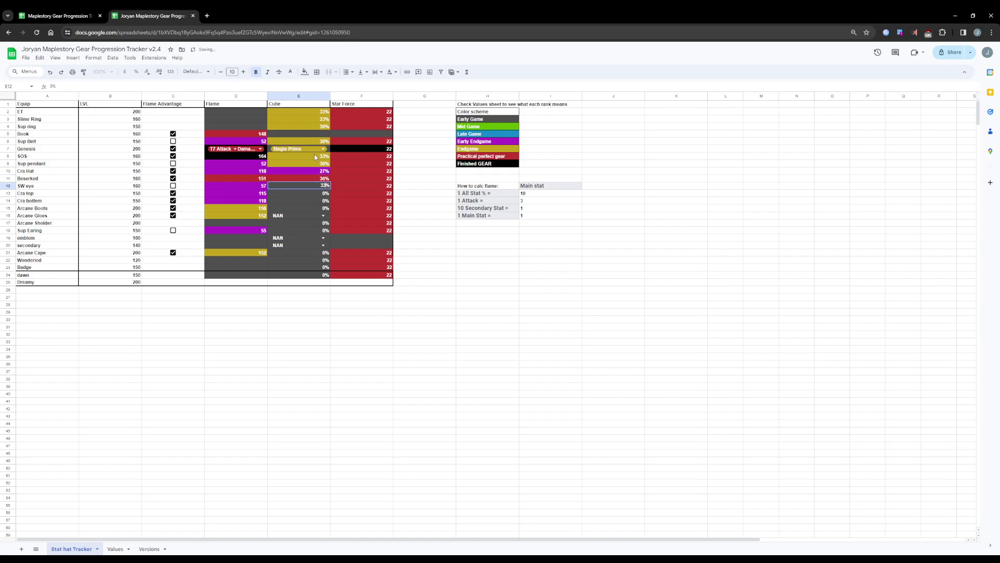
key(Return)
- Enter cube values of 24% for Cra top, 27% for Cra bottom and 33% for Arcane Boots
text(3)
key(BackSpace)
text(24)
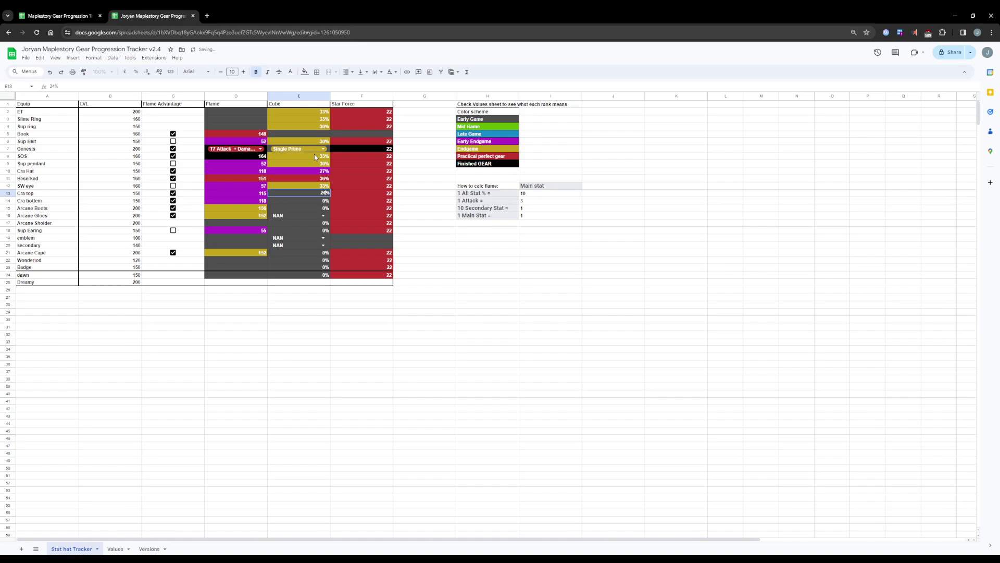
key(Return)
text(27)
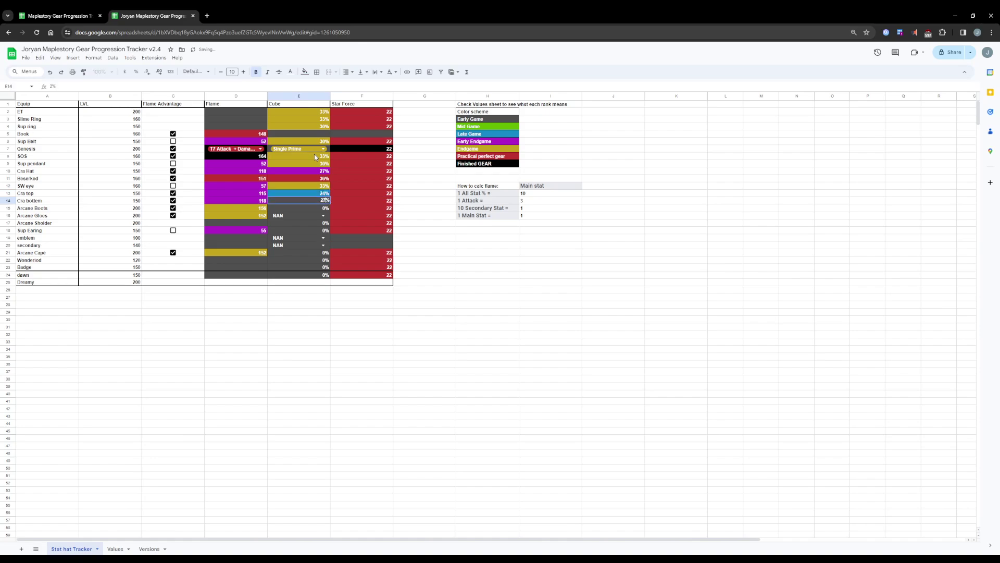
key(Return)
text(33)
key(Return)
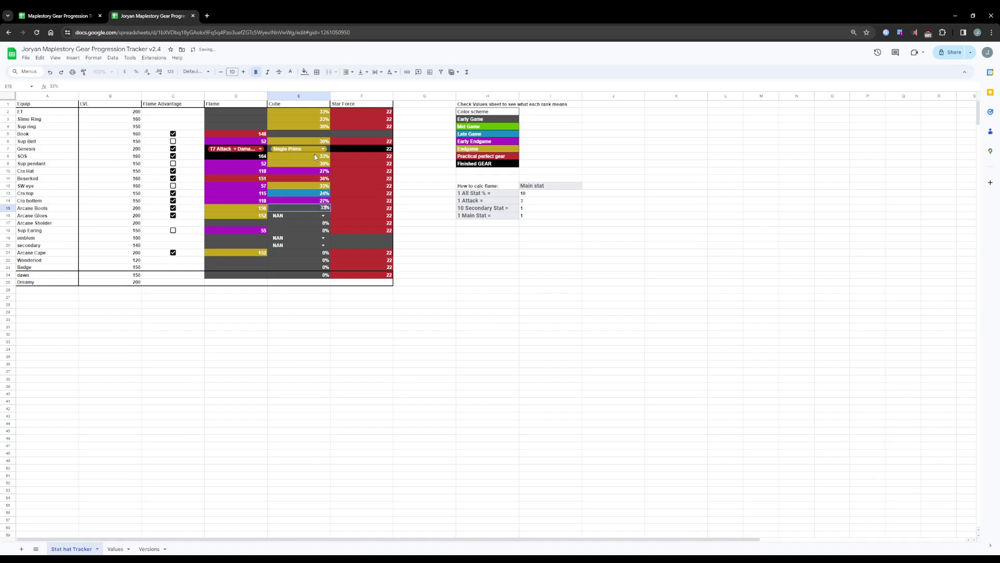
- Set the Arcane Gloes cube to the red option starting with "2Crit Damage and"
key(Return)
key(Down)
key(Down)
key(Down)
key(Down)
key(Down)
key(Return)
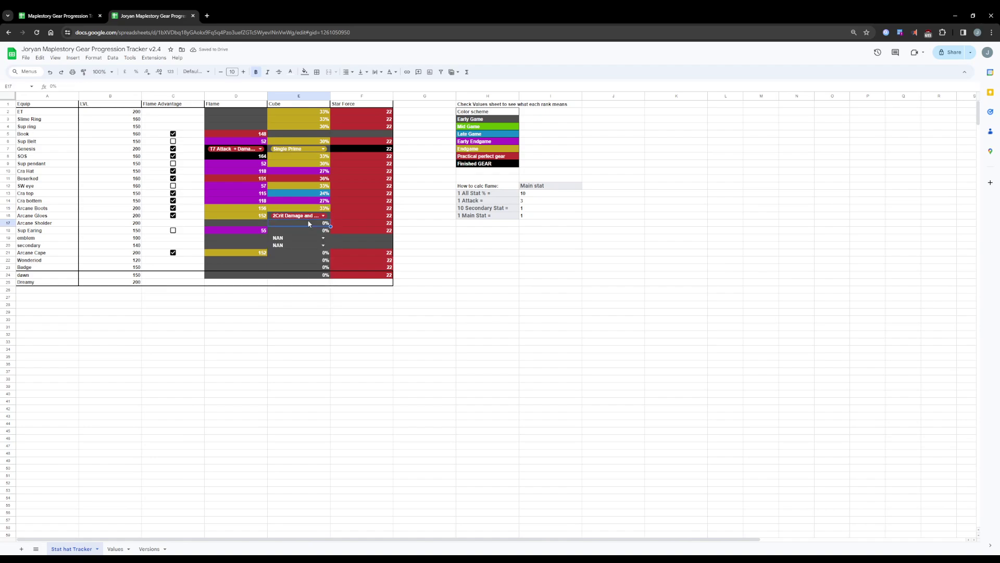
- Enter cube values of 33% for Arcane Sholder and Sup Earing
text(33)
key(Return)
text(33)
key(Return)
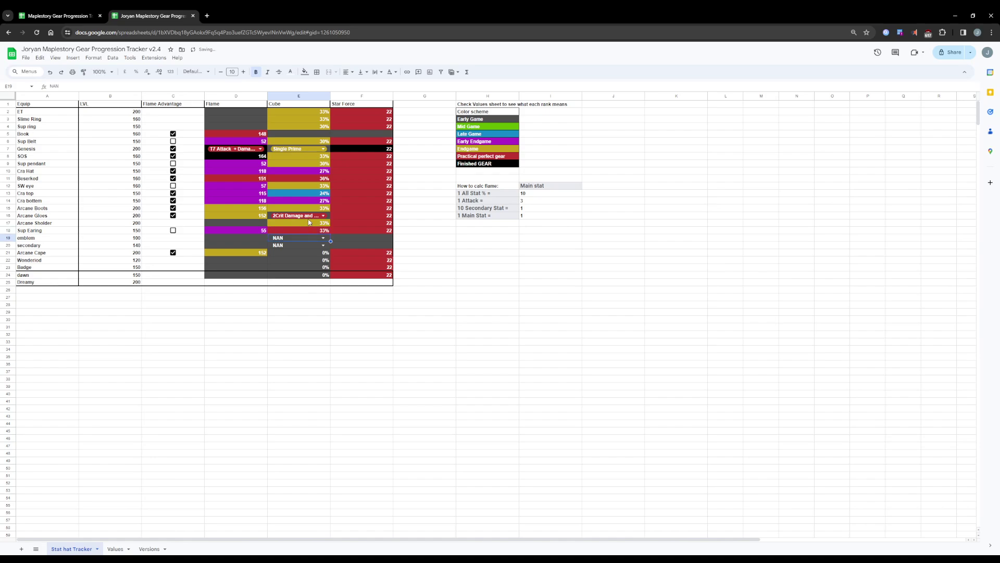
- Set the cube rank of the emblem to 3Line
click(307, 238)
key(Down)
key(Down)
key(Down)
key(Down)
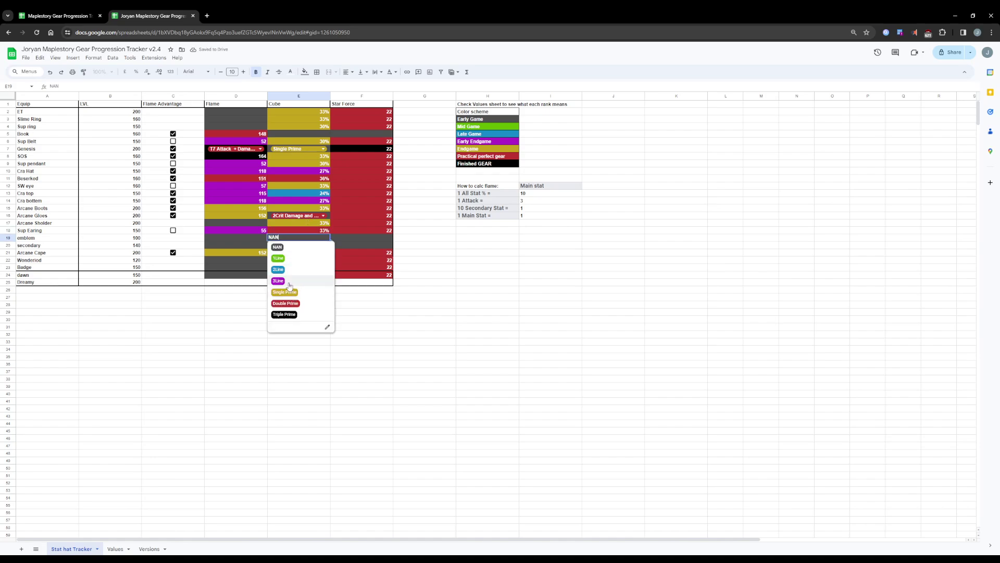
key(Return)
- Set the cube rank of the secondary to Single Prime
click(315, 245)
key(Down)
key(Down)
key(Down)
key(Down)
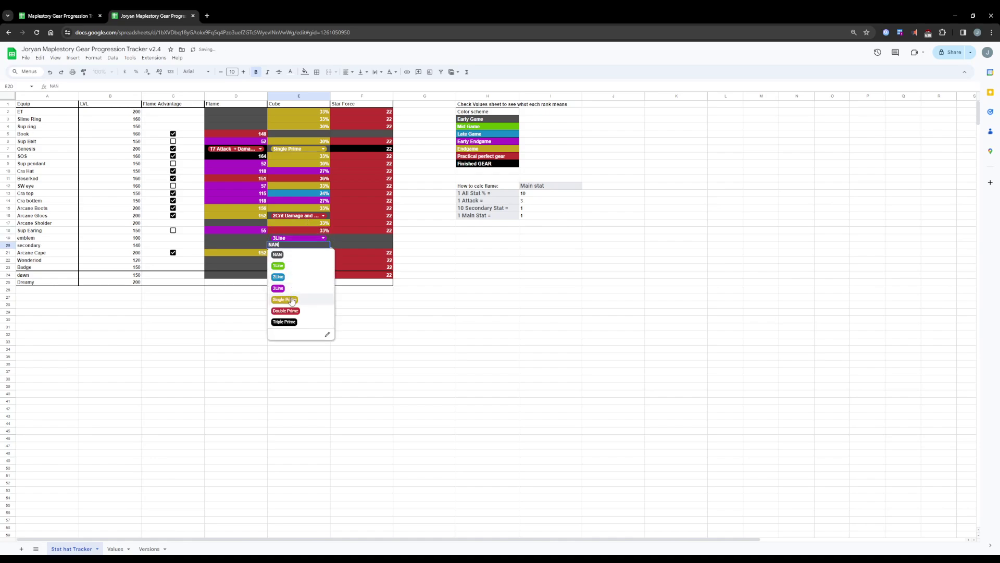
key(Return)
- Enter cube values of 36% for Arcane Cape and 30% for the two items below it, ending with Badge
click(311, 252)
text(36)
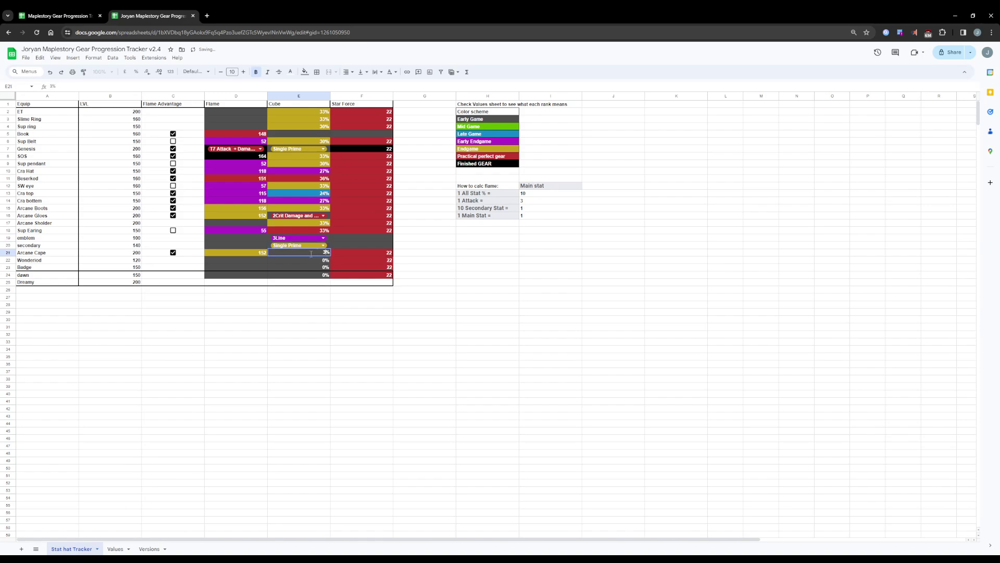
key(Return)
text(30)
key(Return)
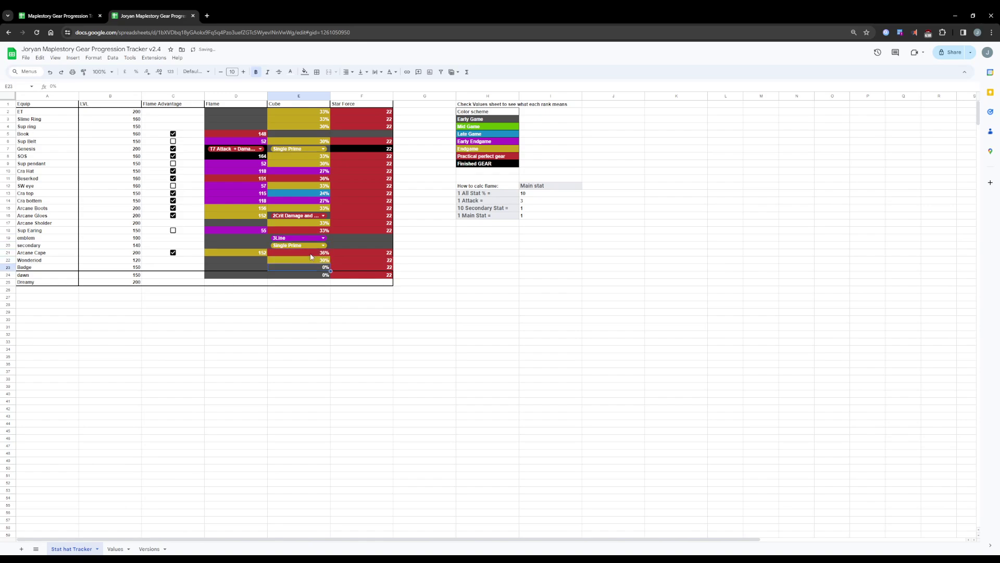
text(30)
click(319, 310)
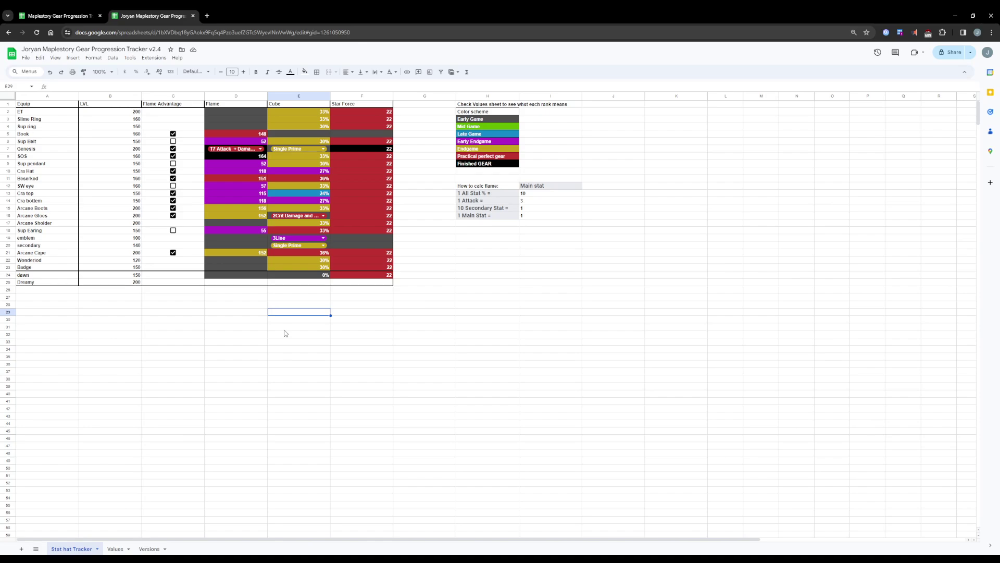
drag(31, 276, 158, 284)
click(177, 321)
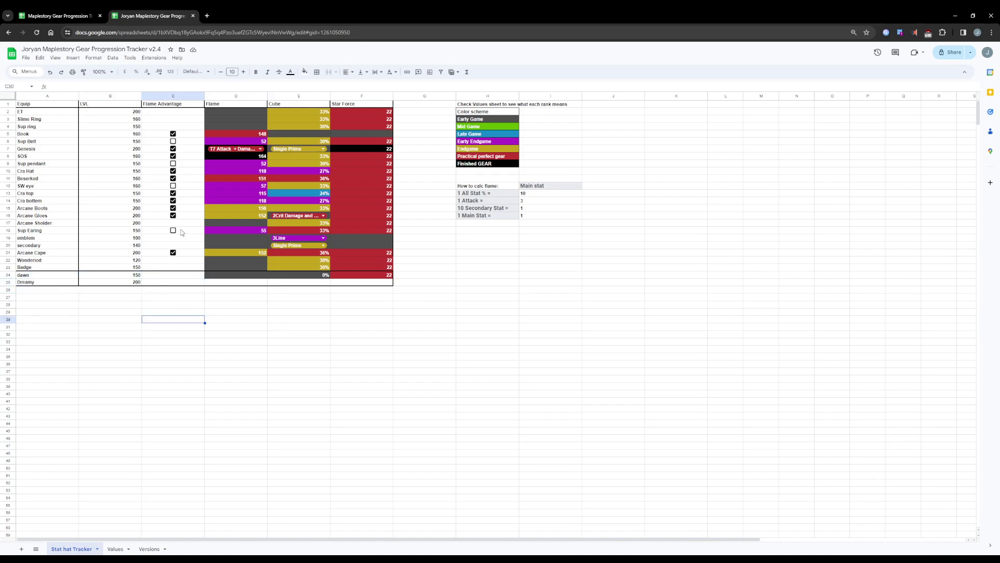
click(164, 274)
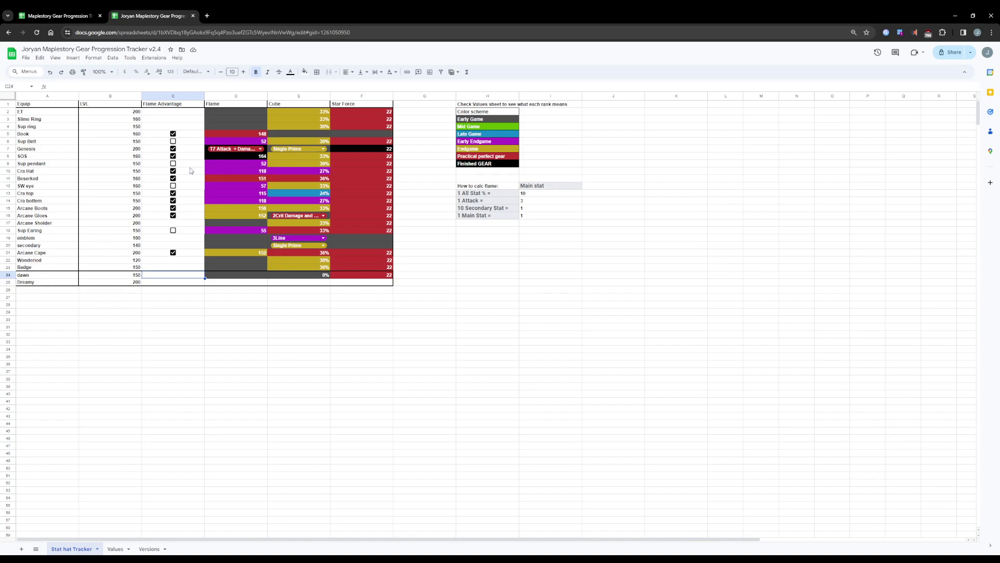
- Copy the SOS cells from Flame Advantage through Star Force into the dawn row
click(173, 159)
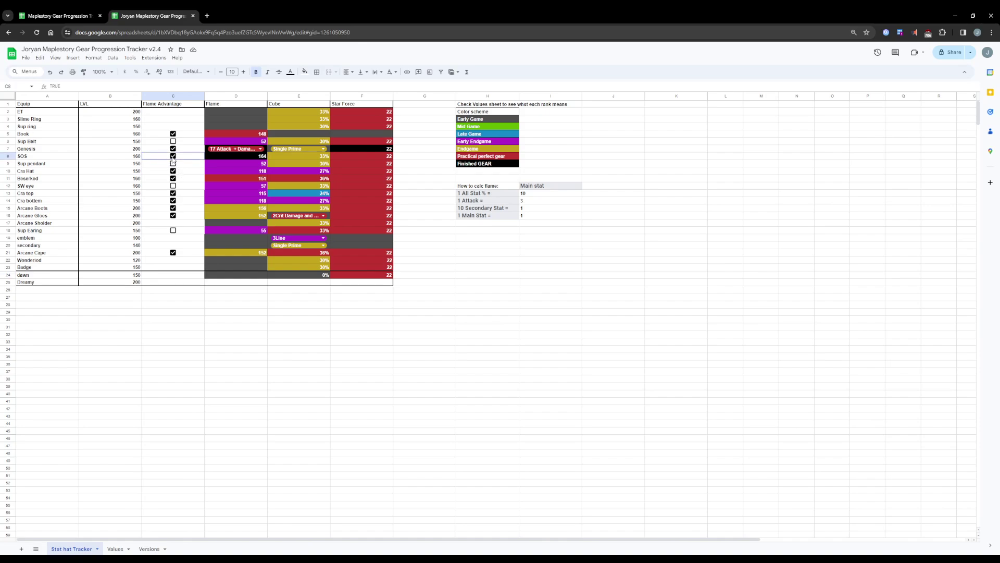
drag(173, 159, 362, 158)
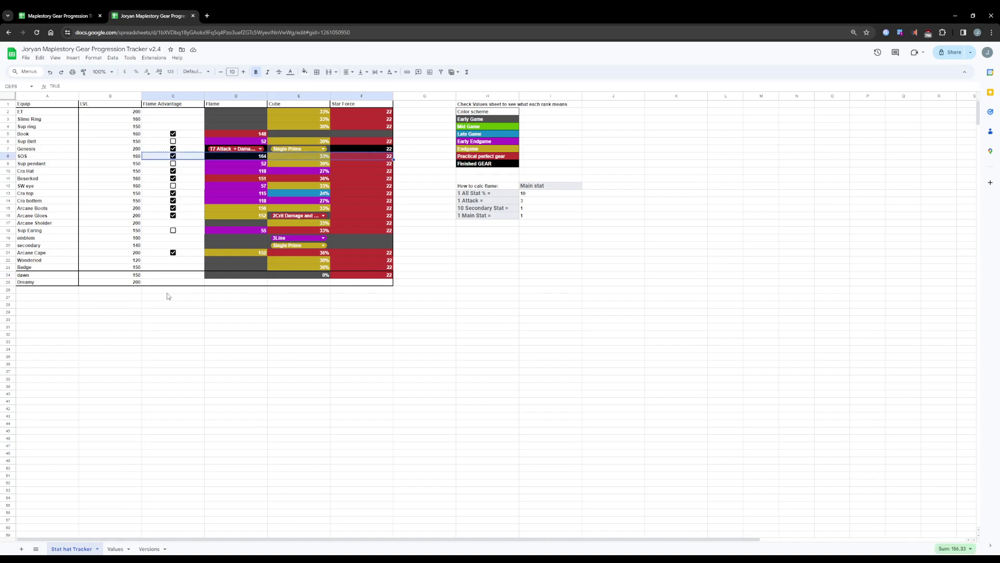
click(170, 276)
key(ctrl+v)
- Set dawn's flame score to 52, its cube value to 0% and its star force to 17
click(253, 271)
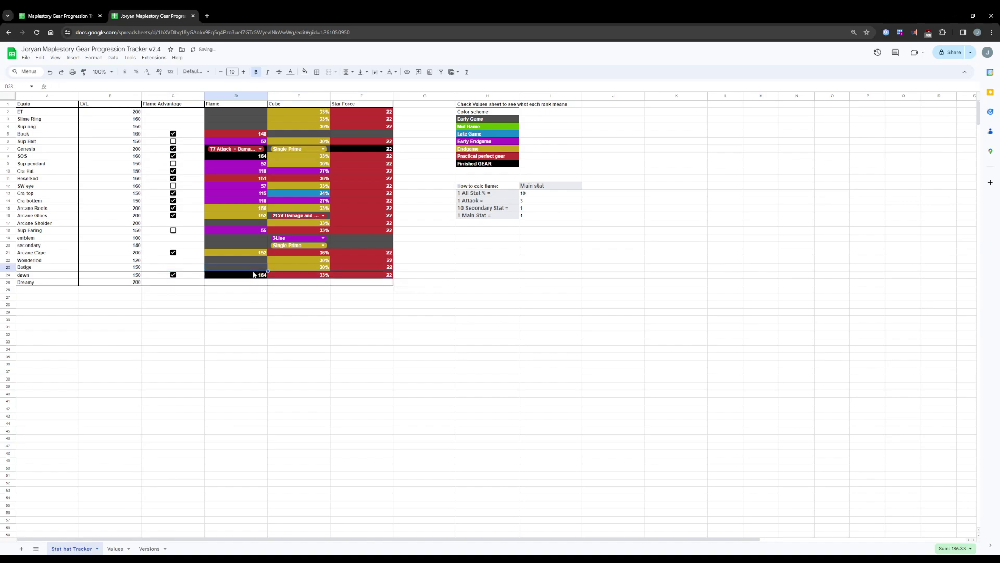
click(253, 276)
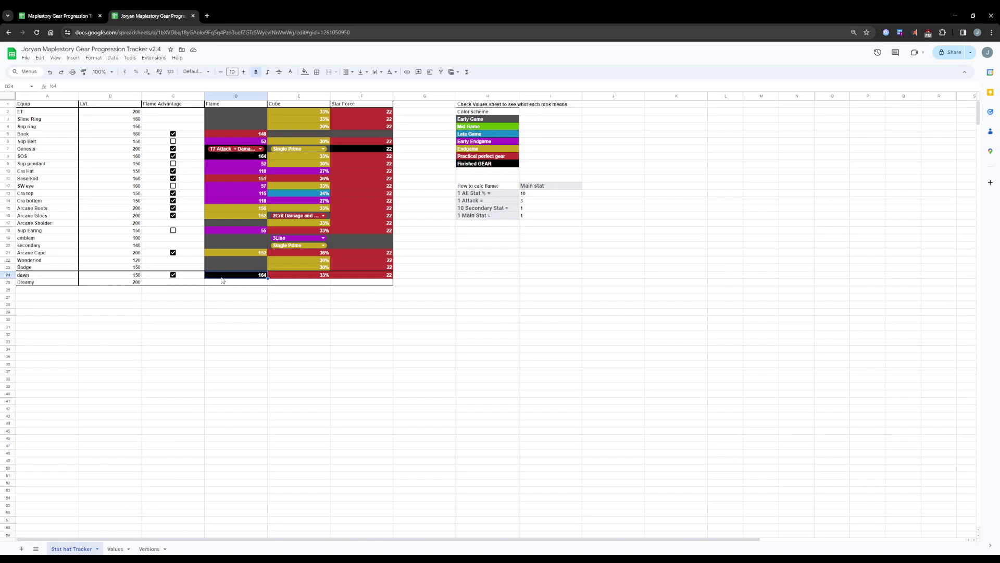
text(51)
key(BackSpace)
text(2)
click(311, 281)
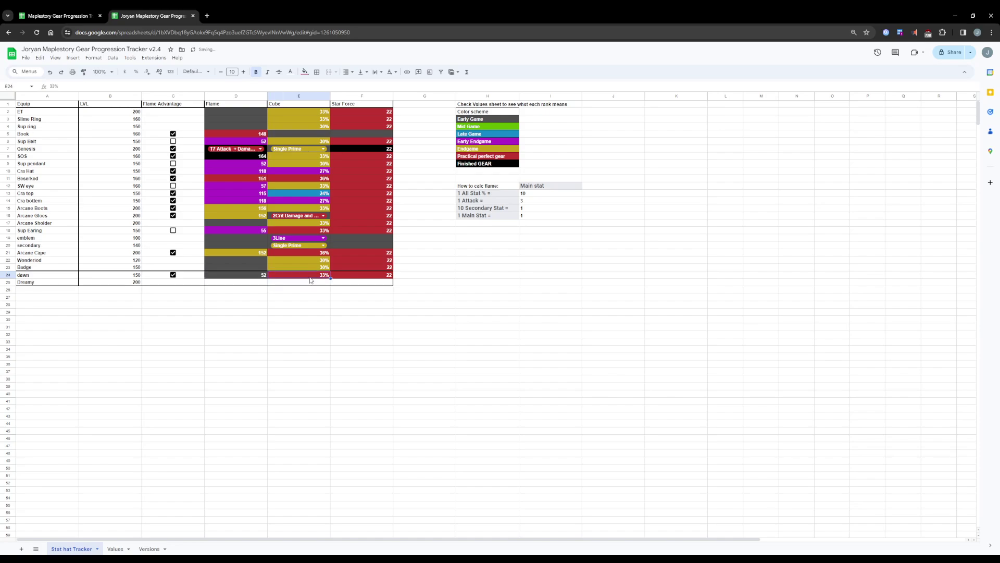
text(0)
key(Tab)
text(17)
key(Return)
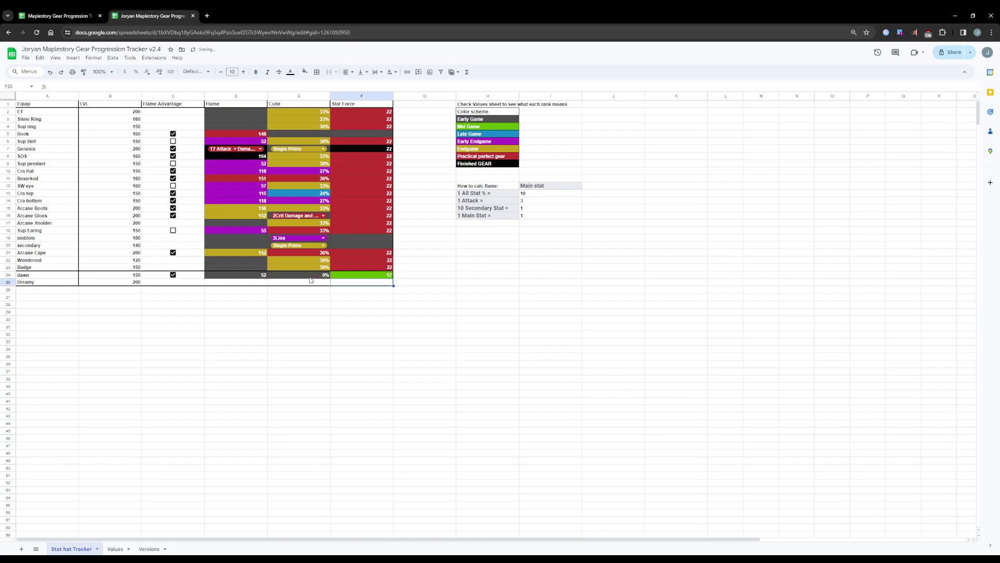
- Copy the Sup Belt cells from Flame Advantage through Star Force into the Dreamy row and tick Dreamy's flame advantage
click(198, 284)
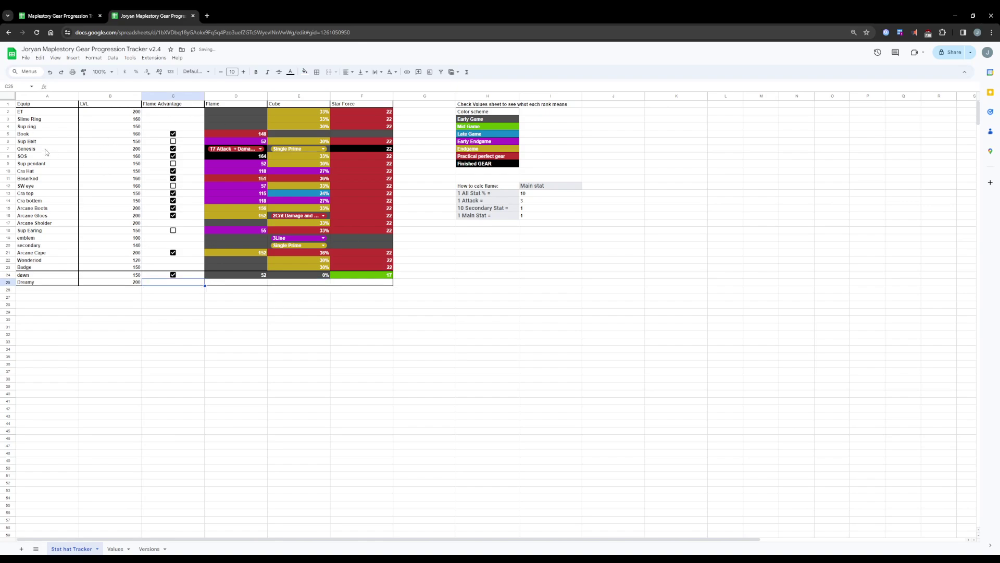
drag(157, 144, 361, 144)
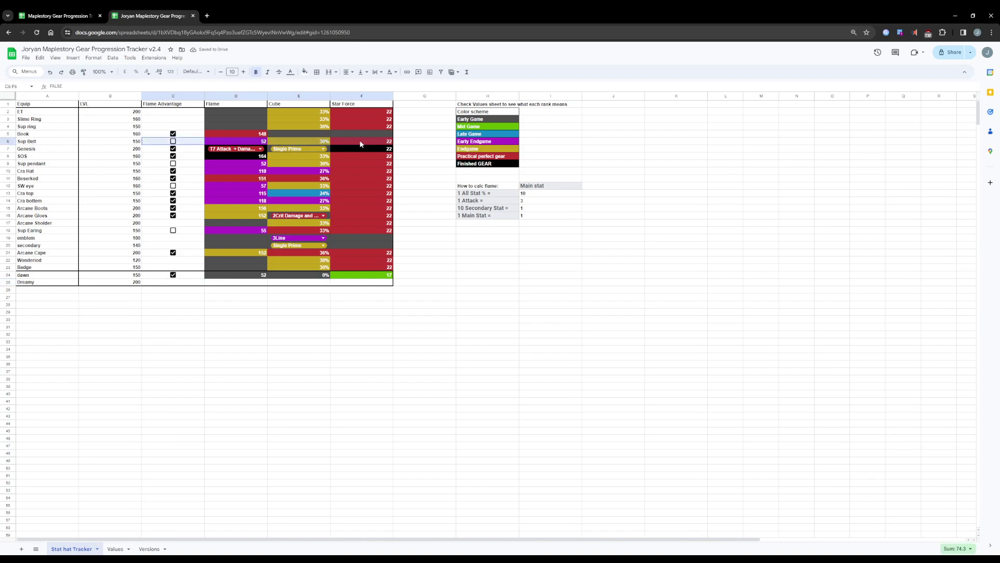
key(ctrl+c)
click(186, 284)
key(ctrl+v)
click(174, 282)
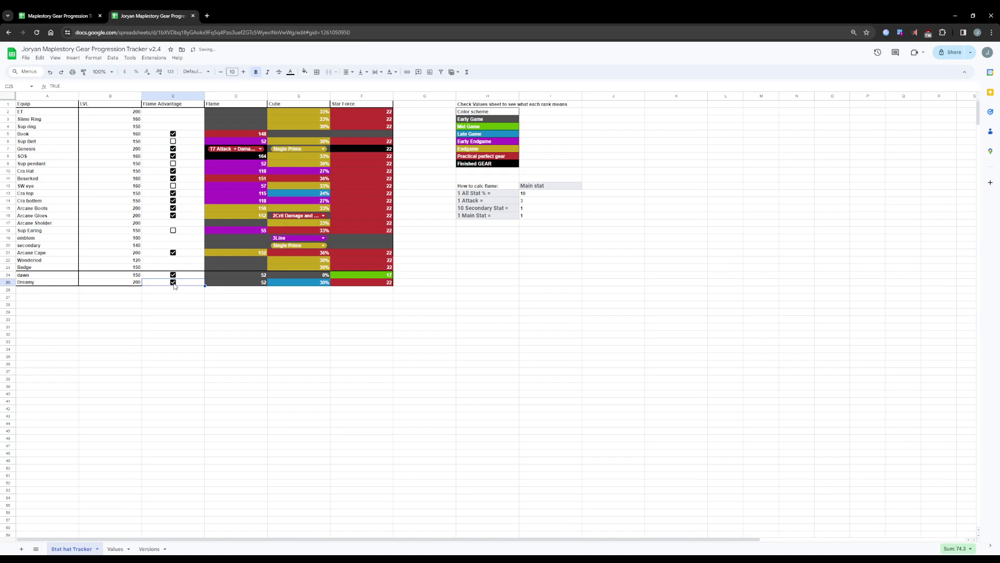
- Set Dreamy's flame score to 187, keeping the copied cube and star force values
click(243, 281)
text(187)
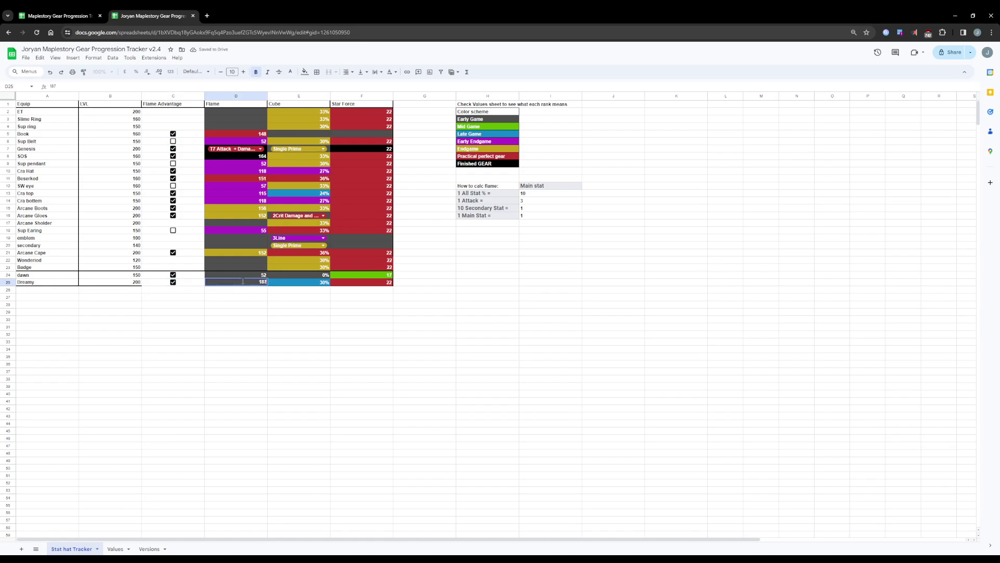
key(Tab)
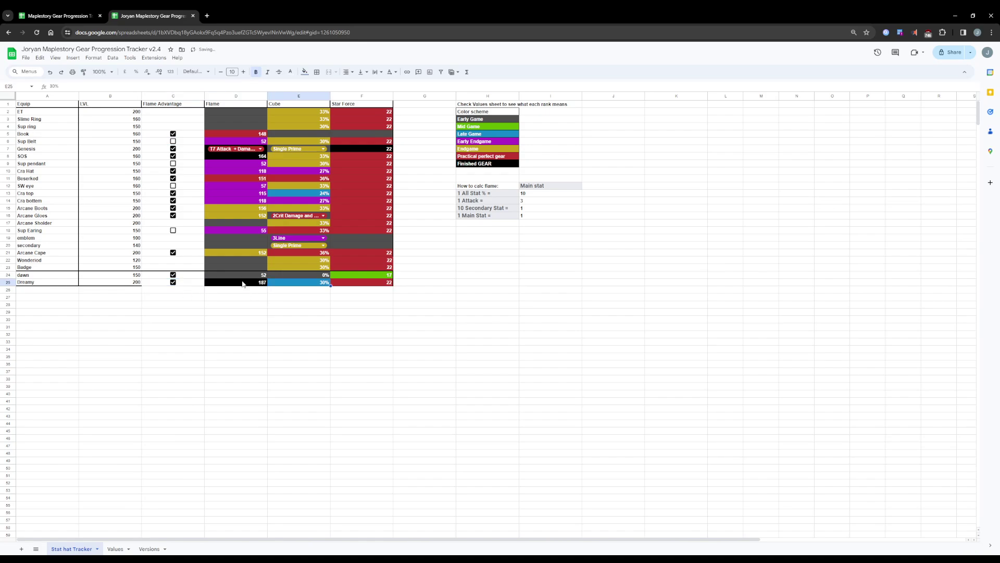
key(Tab)
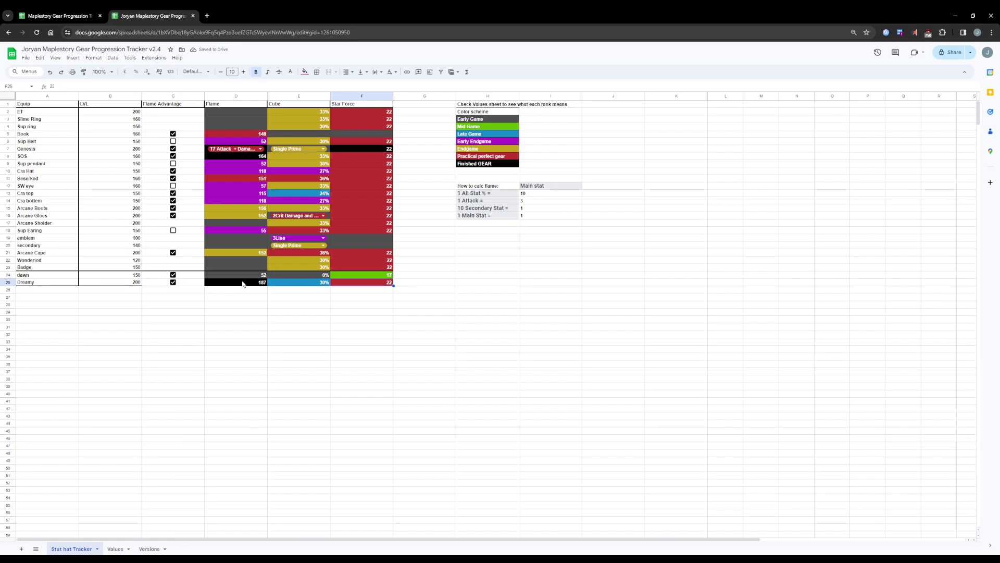
click(336, 307)
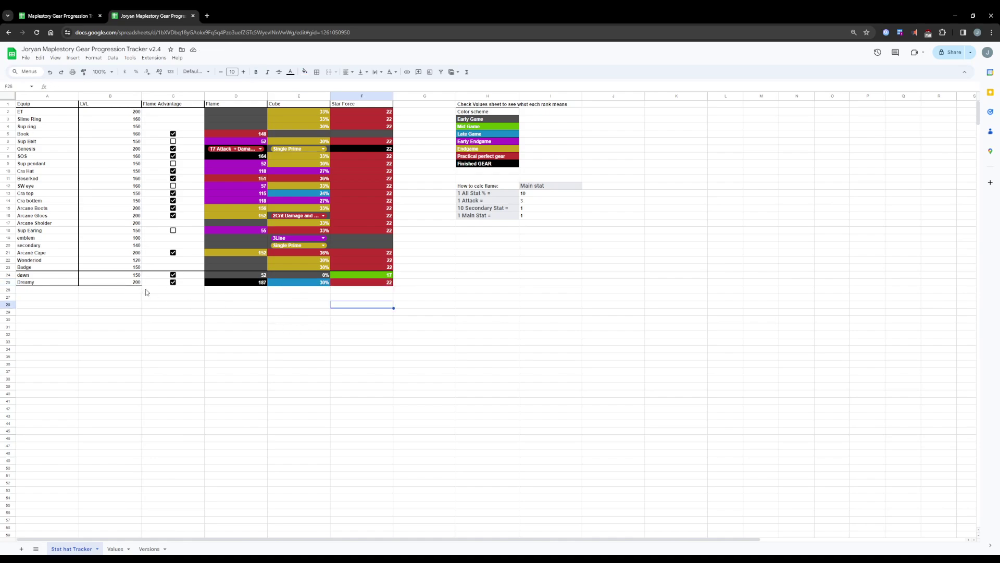
- Add a bottom border to the Dreamy cells from Flame Advantage through Star Force
drag(152, 282, 373, 289)
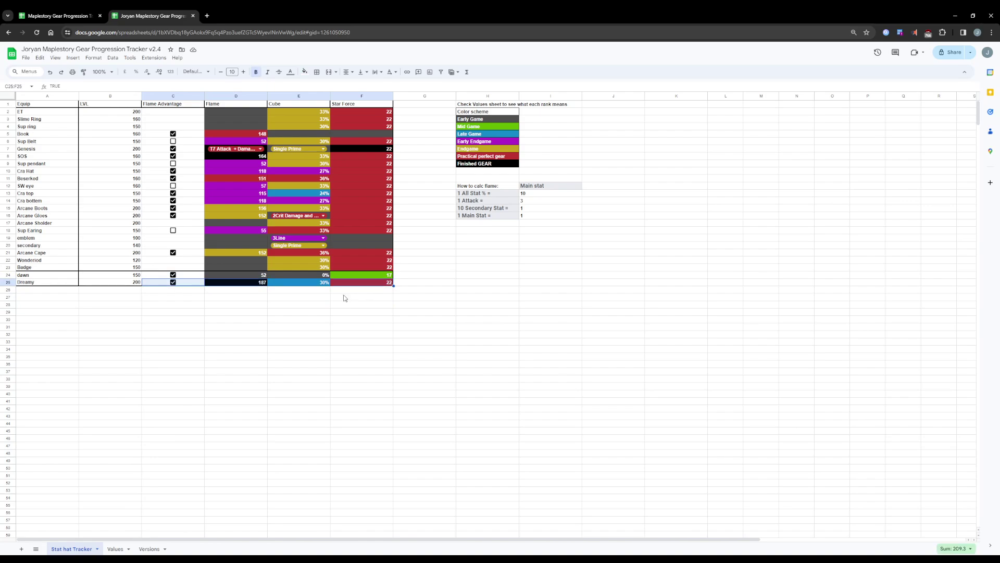
click(316, 73)
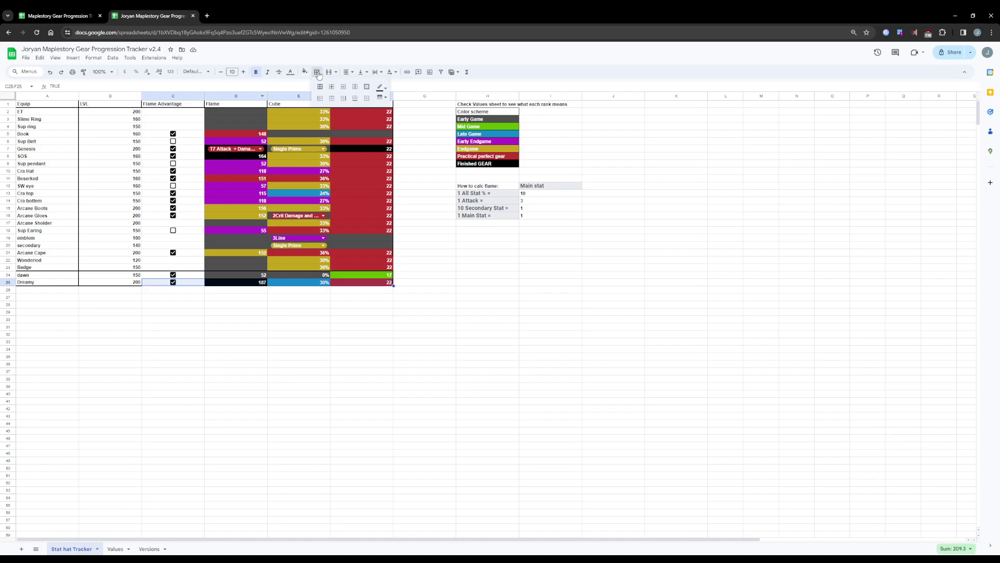
click(354, 101)
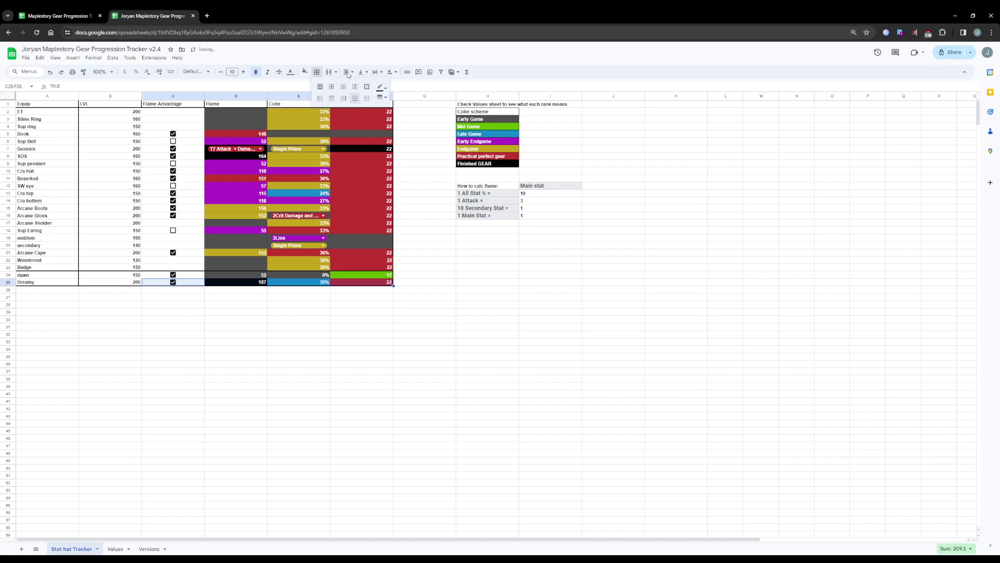
click(424, 208)
click(381, 370)
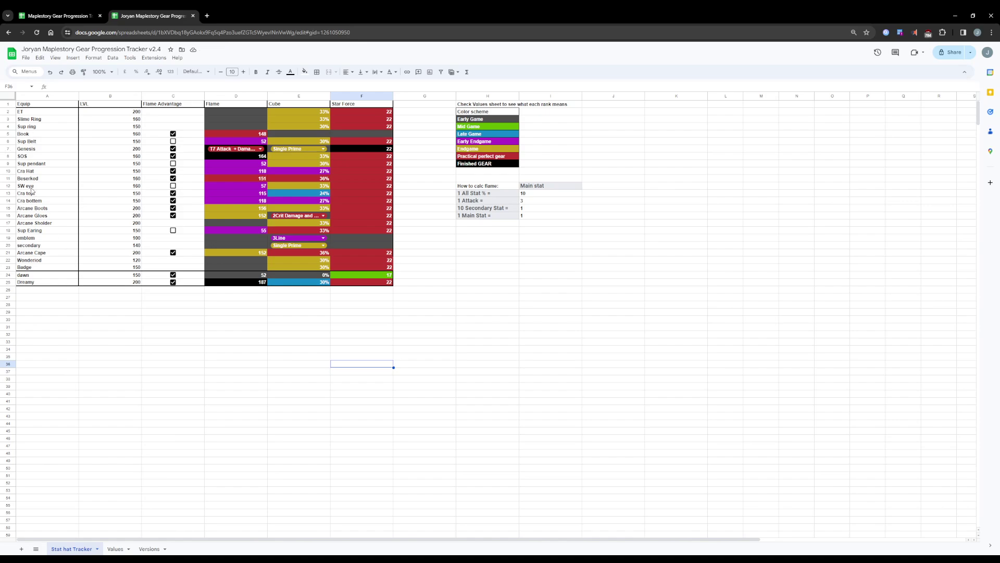
- Copy the whole SW eye entry into the empty row below Dreamy and rename the copy "eyepathc"
drag(28, 186, 348, 185)
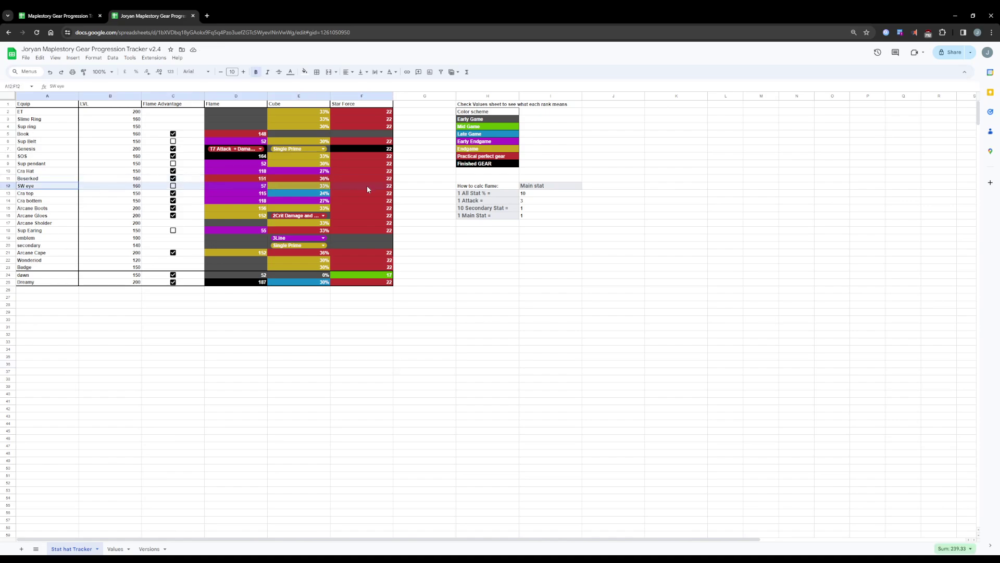
key(ctrl+c)
click(59, 290)
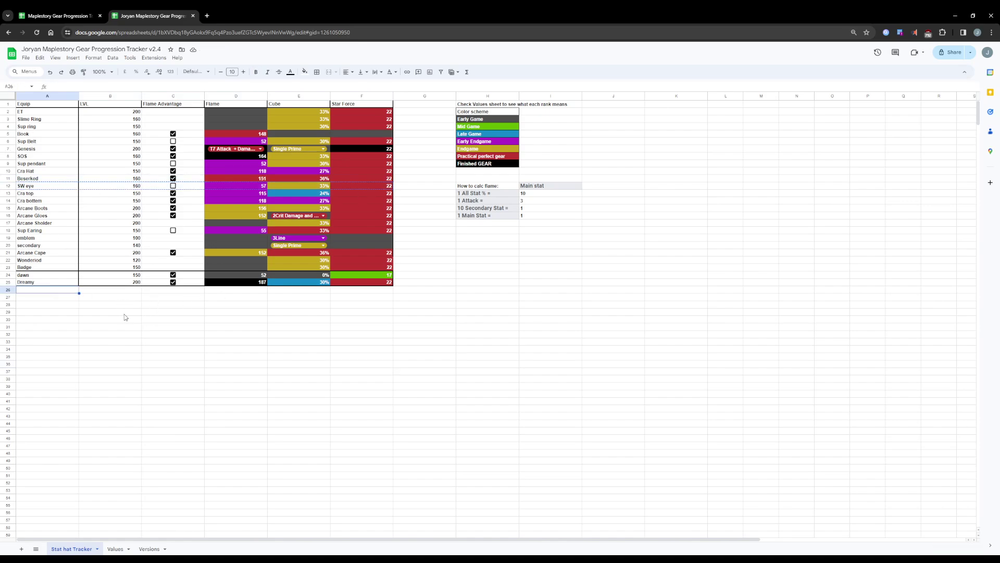
key(ctrl+v)
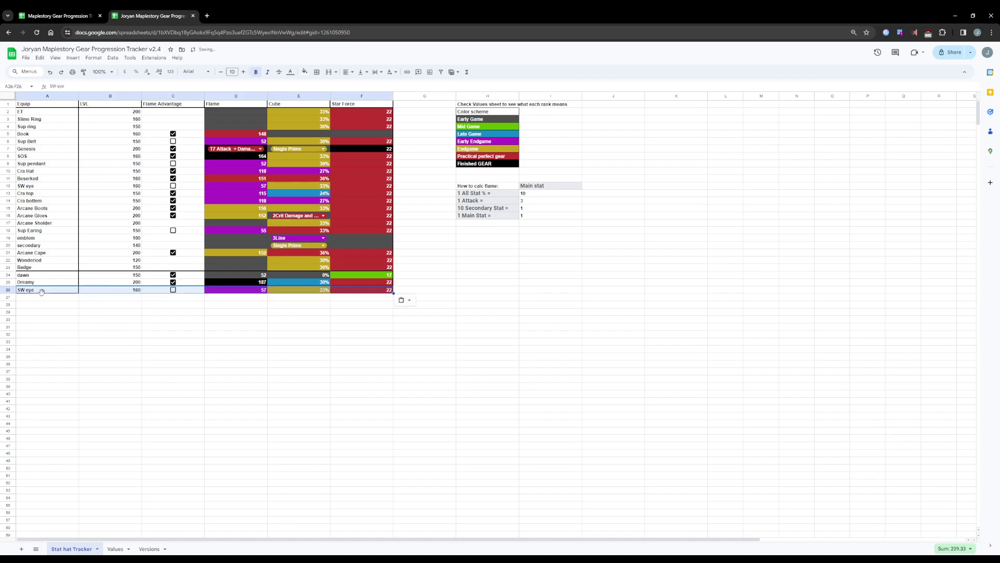
text(eyepathc)
key(Return)
- Tick the flame advantage for the eyepathc item
click(173, 290)
drag(250, 291, 311, 292)
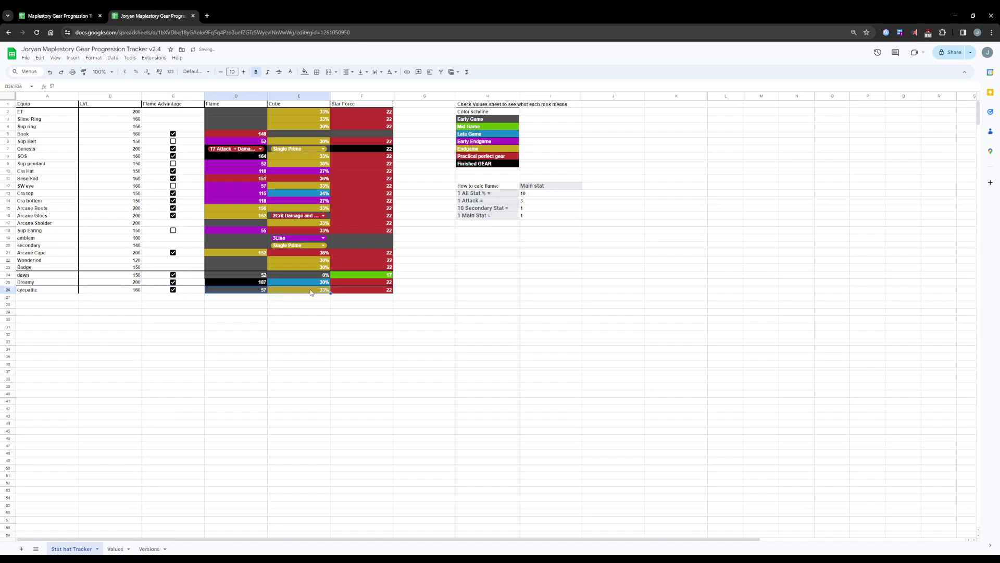
click(405, 289)
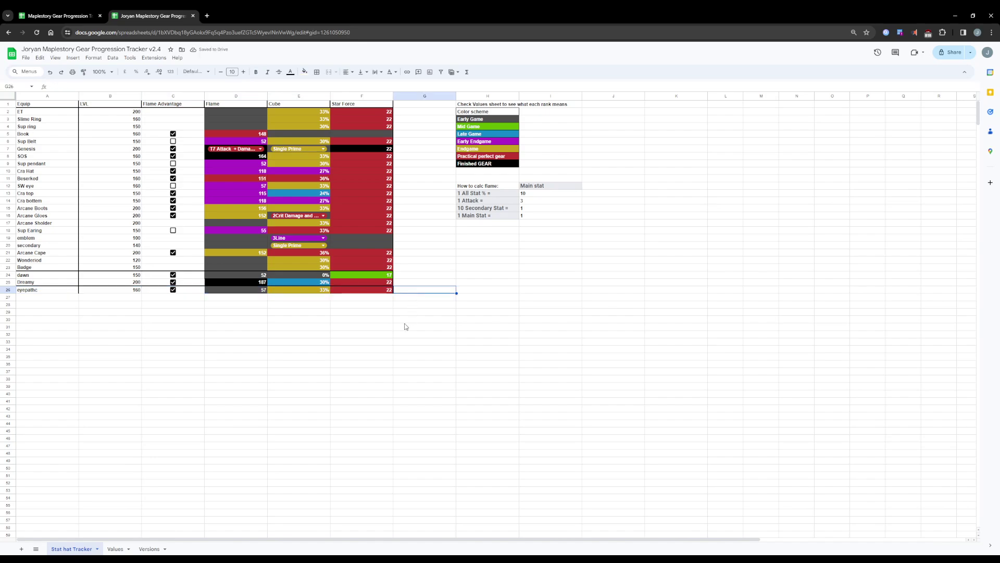
click(371, 320)
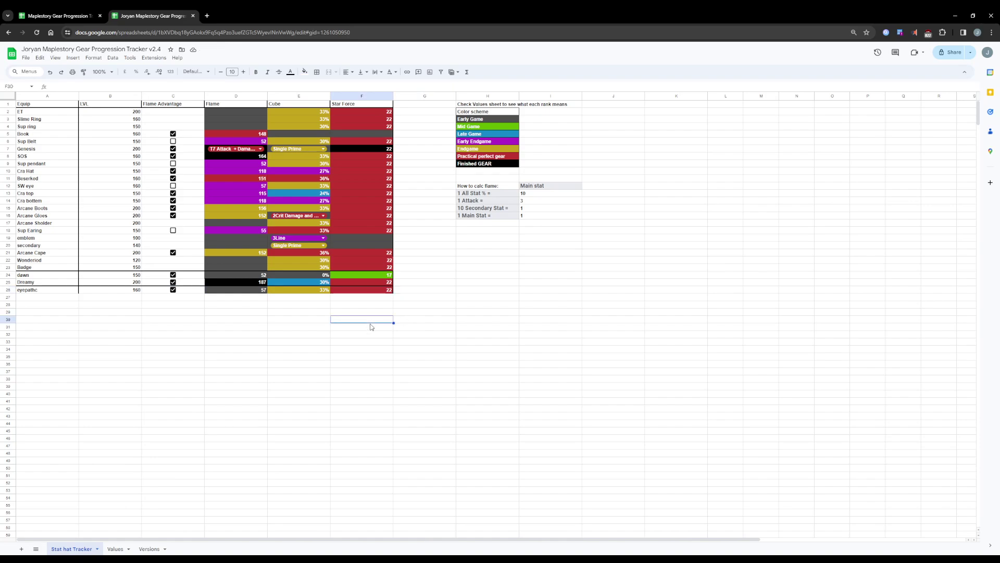
- Examine the version notes on the Versions sheet and the document title, and return to the Stat hat Tracker sheet
drag(33, 164, 385, 172)
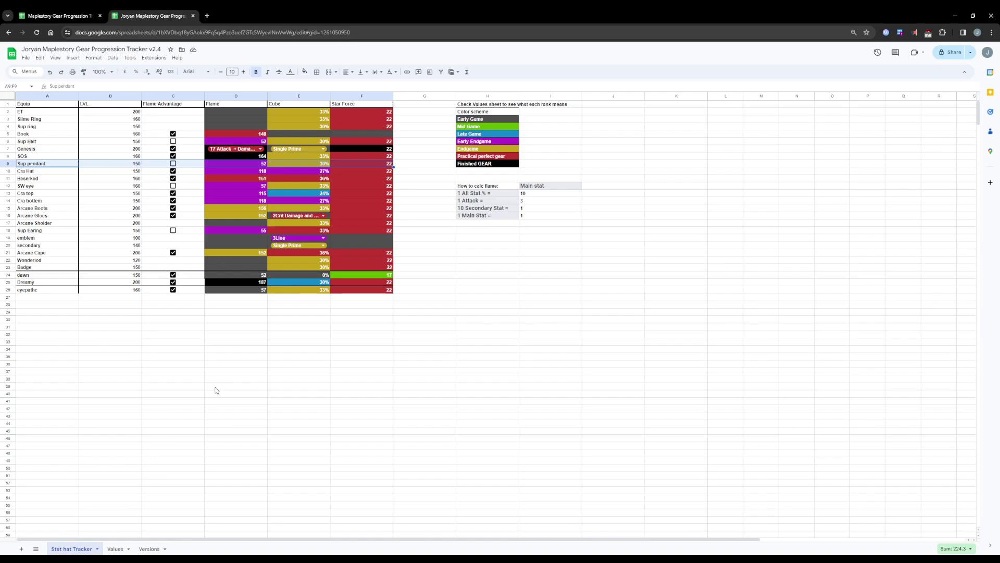
click(149, 549)
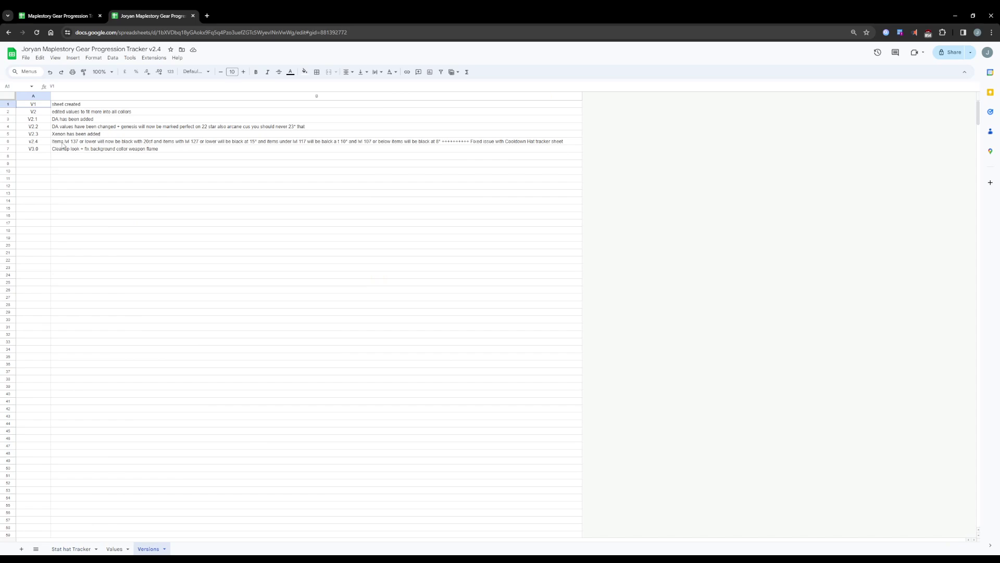
click(161, 49)
drag(161, 49, 148, 50)
click(147, 54)
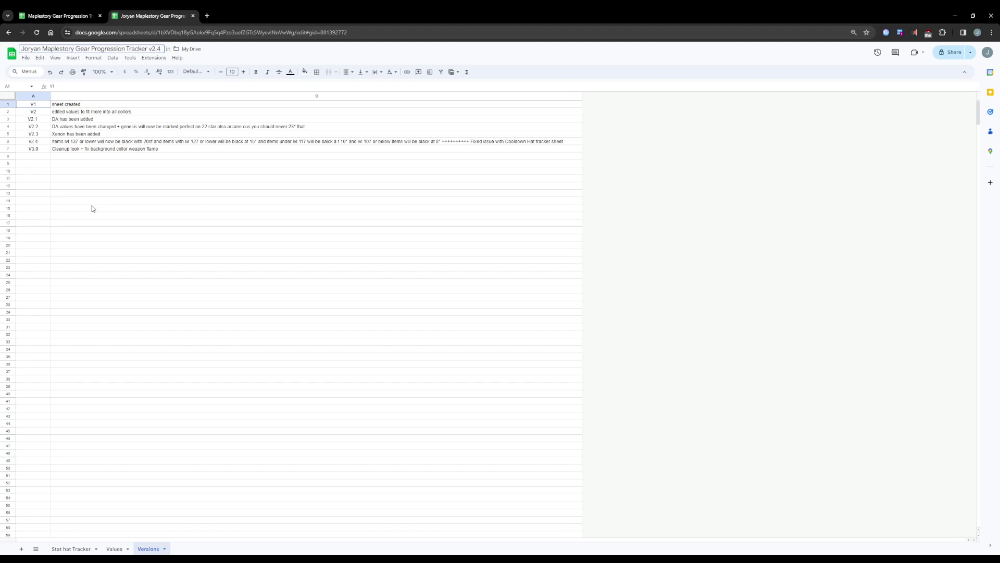
click(72, 549)
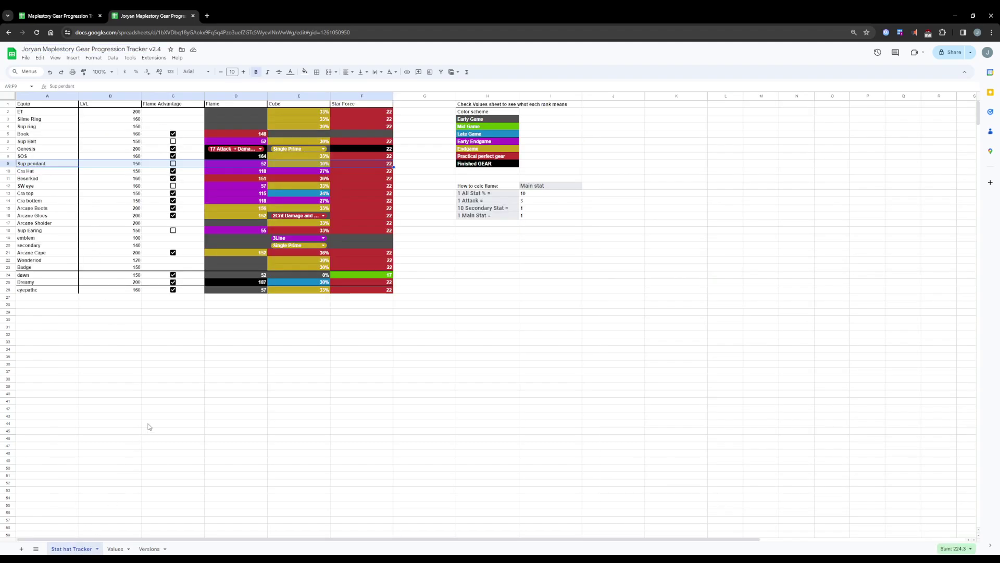